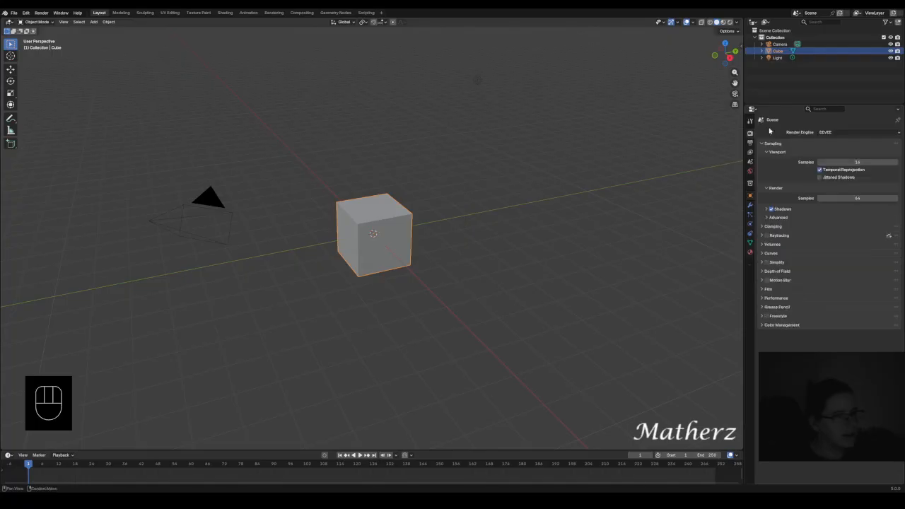
Set the render engine to Cycles
click(826, 133)
click(835, 155)
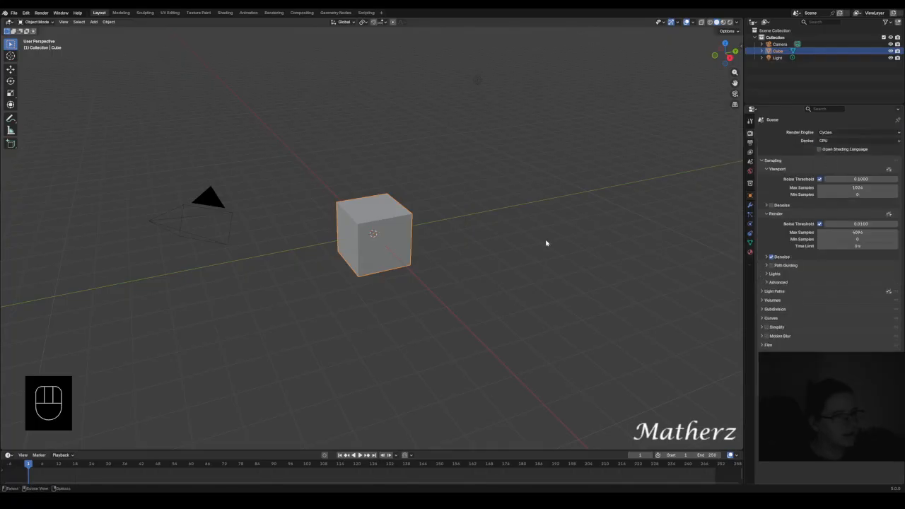
Scale the cube thin along X and stretch it along Y into a long flat rectangular board
key(s)
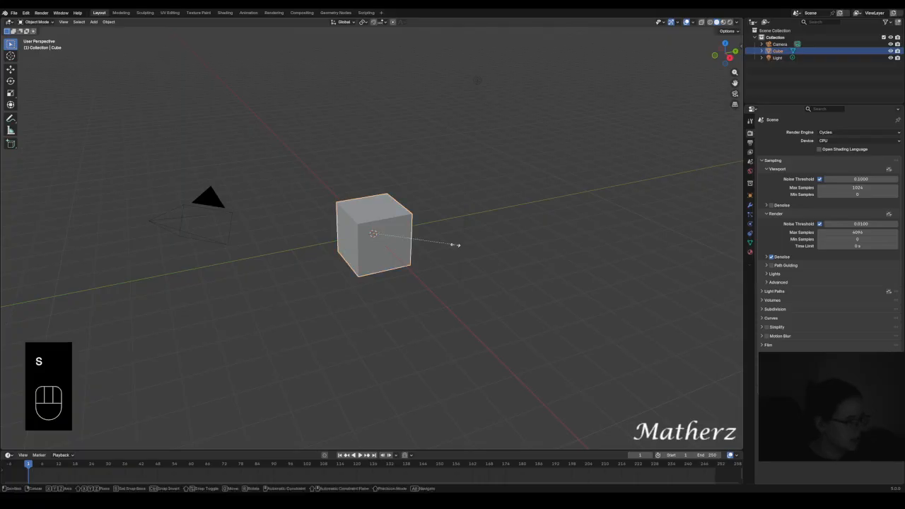
key(x)
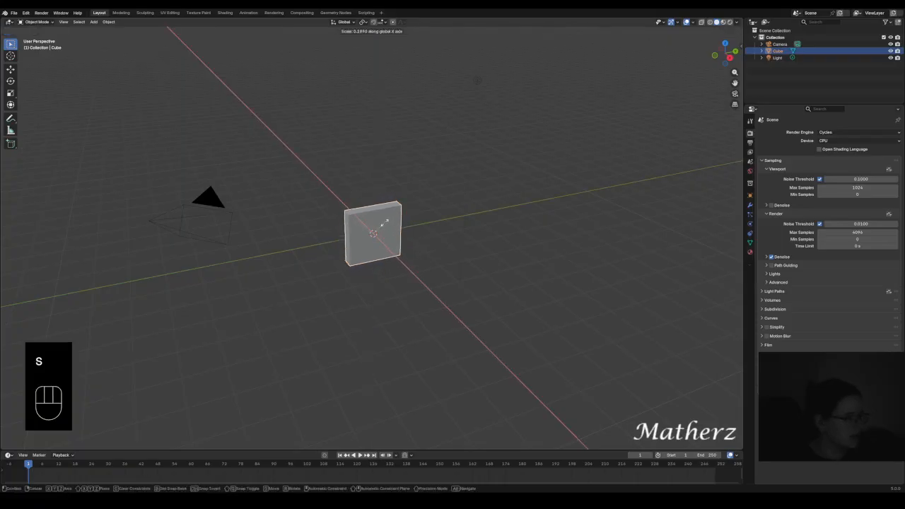
click(393, 227)
key(s)
middle_drag(396, 224, 424, 214)
click(423, 214)
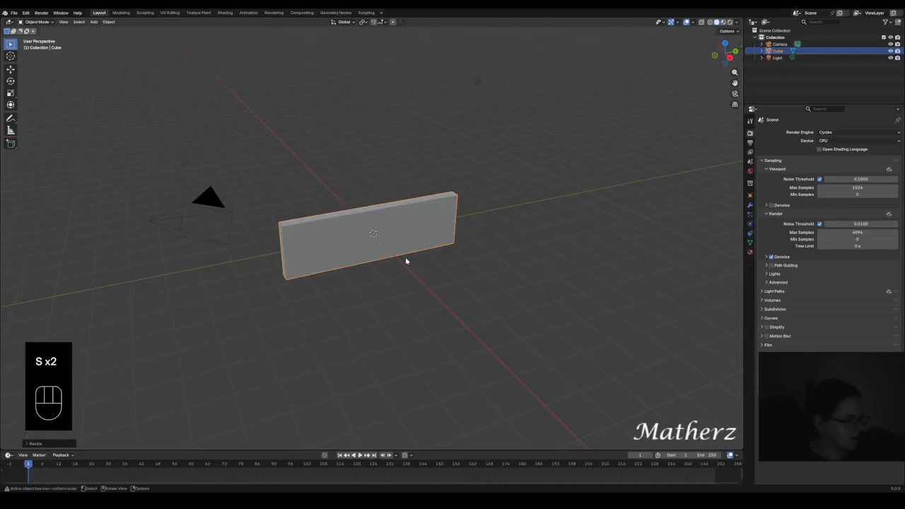
Shrink the board uniformly to a small plate and move it straight up along Z, high above the origin
key(s)
click(400, 251)
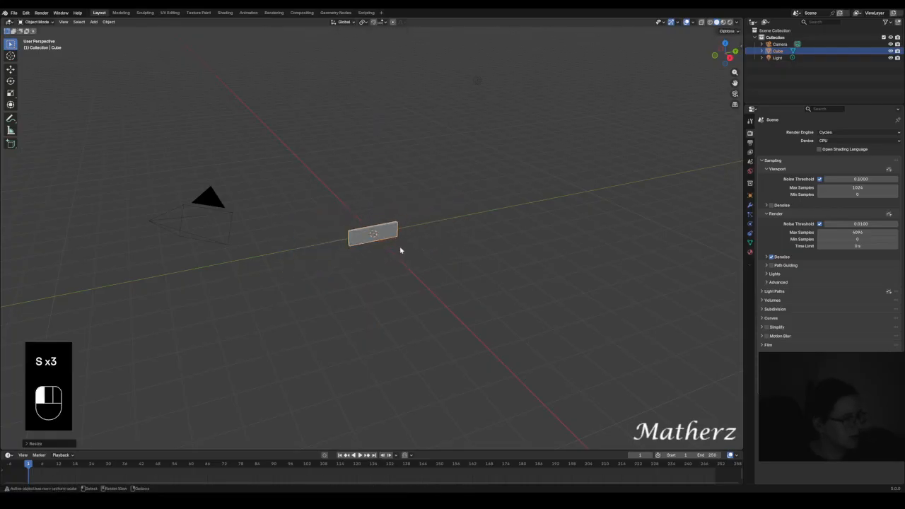
key(g)
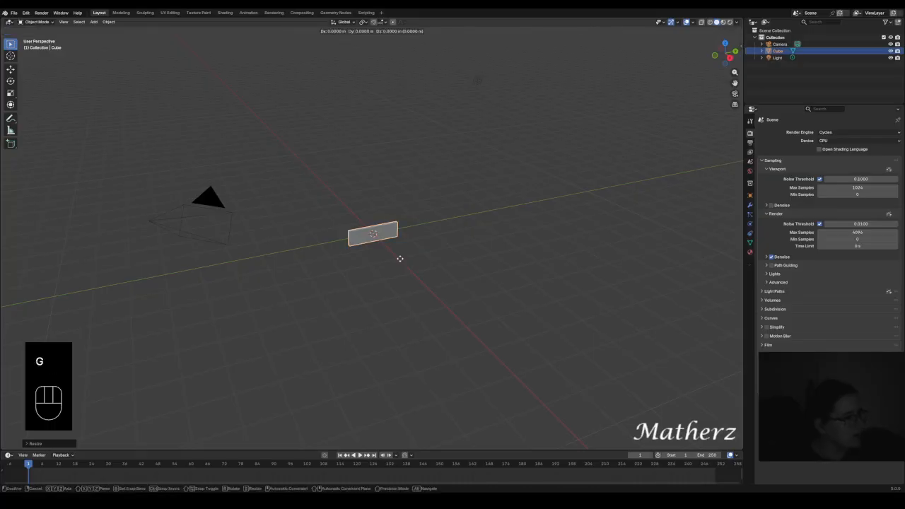
middle_drag(398, 256, 402, 83)
click(393, 80)
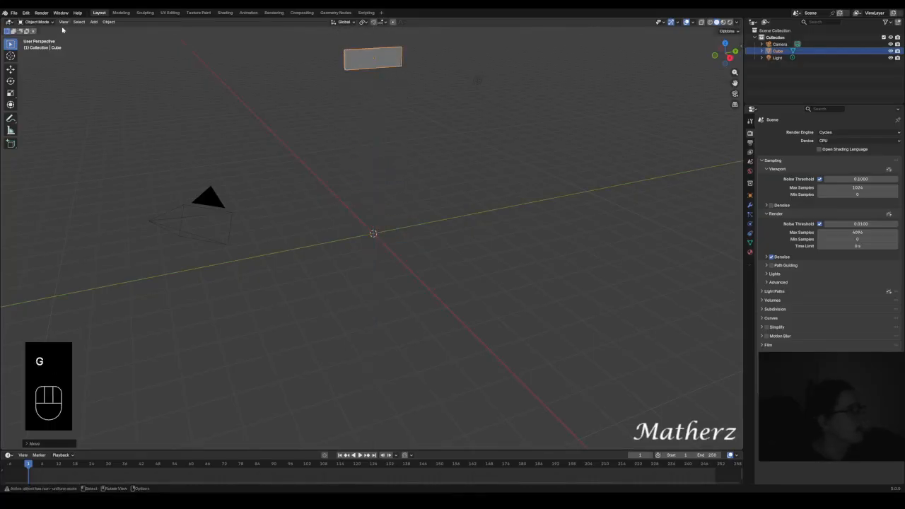
Add a cylinder at the origin and stretch it along Z into a tall column
click(93, 21)
mouse_move(105, 29)
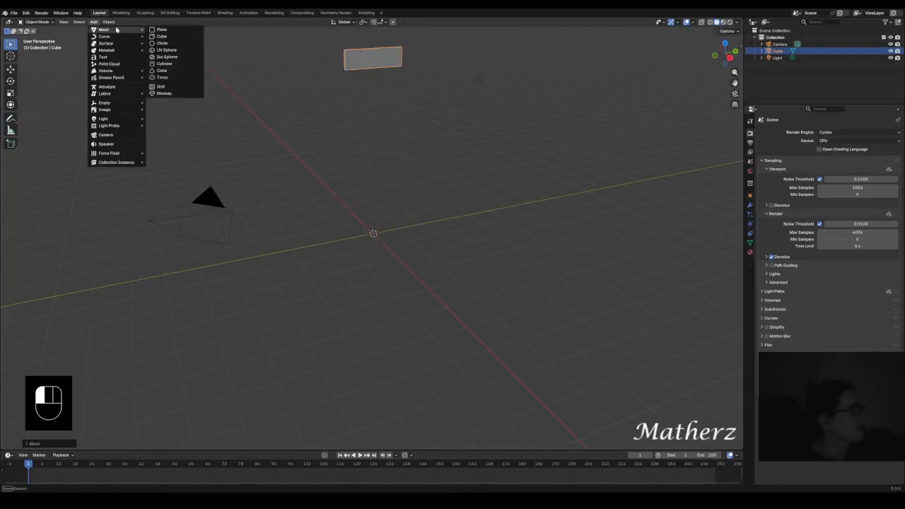
click(171, 63)
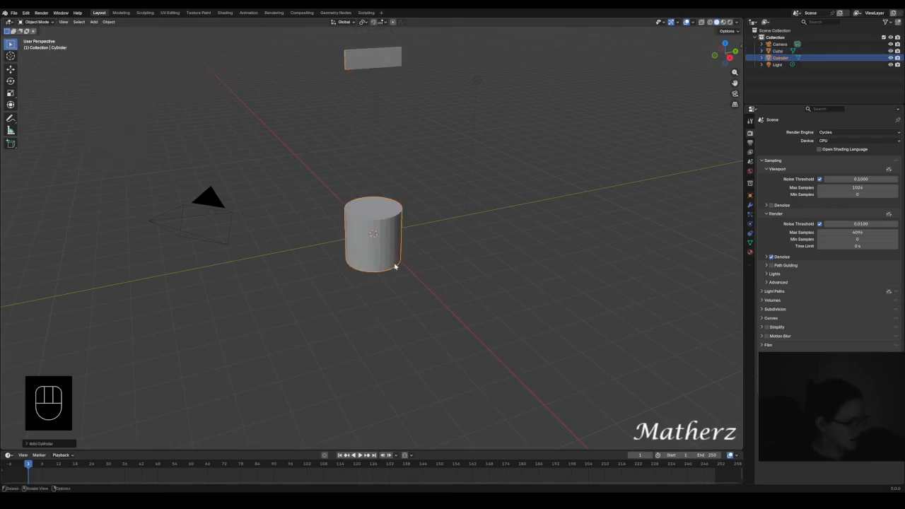
key(s)
middle_drag(396, 262, 398, 57)
click(398, 57)
Shade the column smooth and rescale it into a slim pole, shrinking it overall and lengthening it along Z
right_click(402, 114)
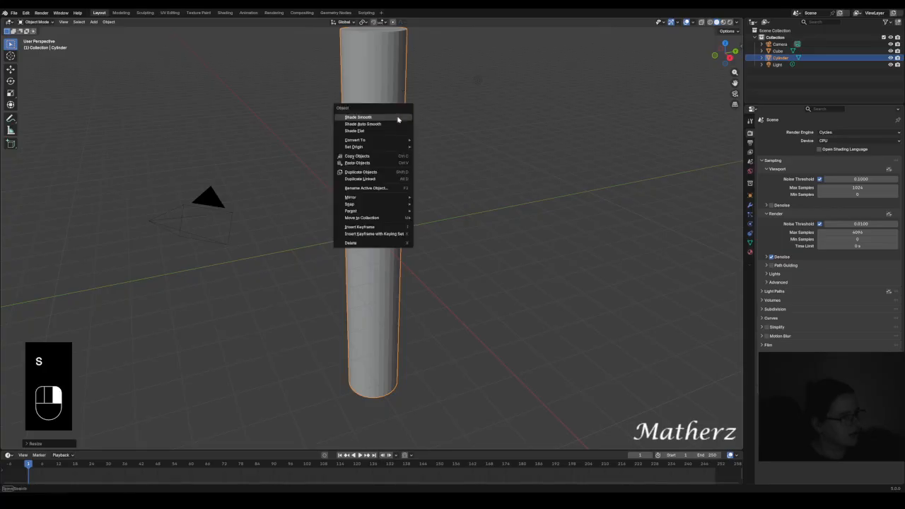
click(399, 116)
key(s)
click(389, 221)
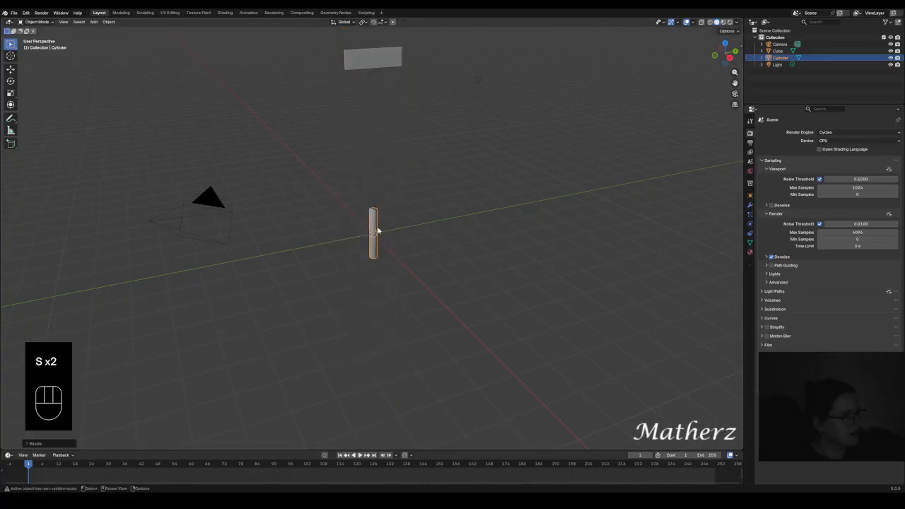
key(s)
middle_drag(386, 225, 382, 266)
click(382, 266)
key(s)
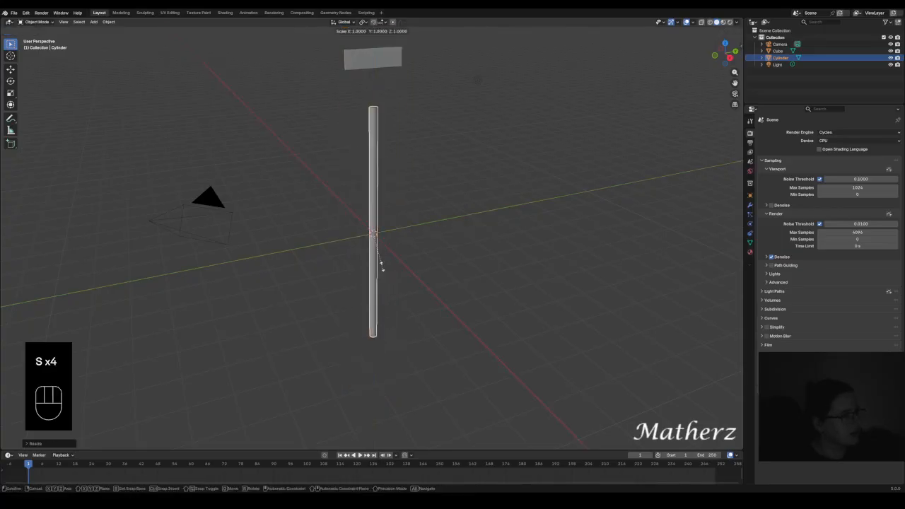
click(380, 256)
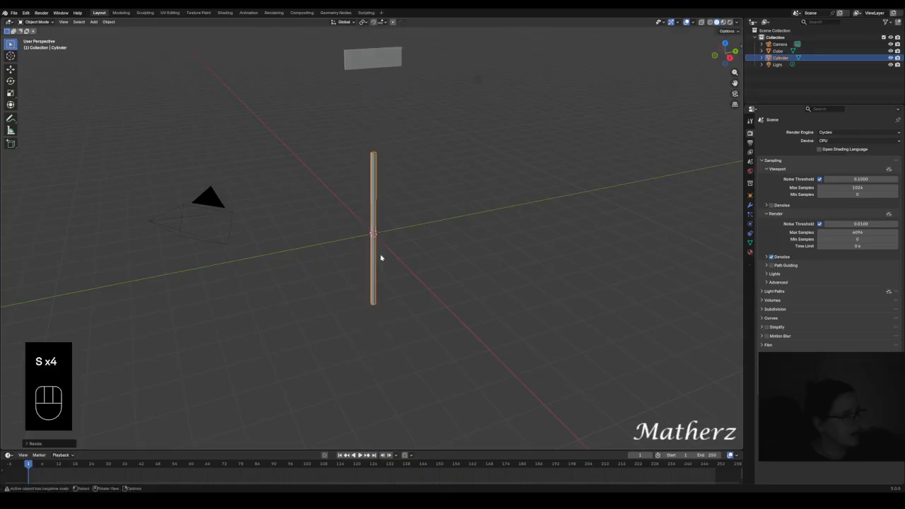
Move the pole up along Z so its base sits at the origin and its top reaches the board
key(g)
middle_drag(379, 256, 404, 180)
click(410, 178)
Lengthen the pole along Z and reposition it just behind the board, with its base at ground level and its top above the board
shift+middle_drag(406, 114, 423, 208)
scroll(428, 241, up, 2)
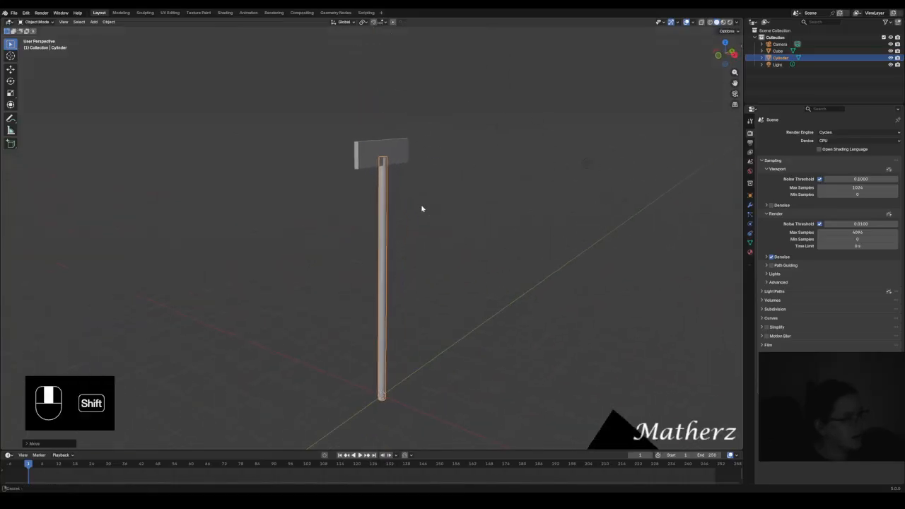
click(397, 148)
click(383, 210)
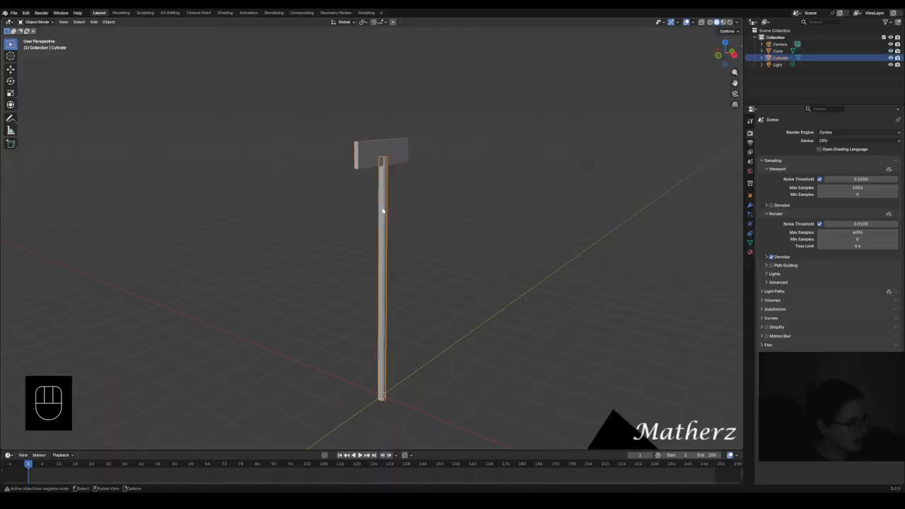
key(s)
middle_drag(383, 212, 409, 180)
click(402, 220)
key(g)
key(g)
click(408, 181)
mouse_move(363, 228)
middle_down()
mouse_move(385, 230)
mouse_move(373, 229)
middle_up()
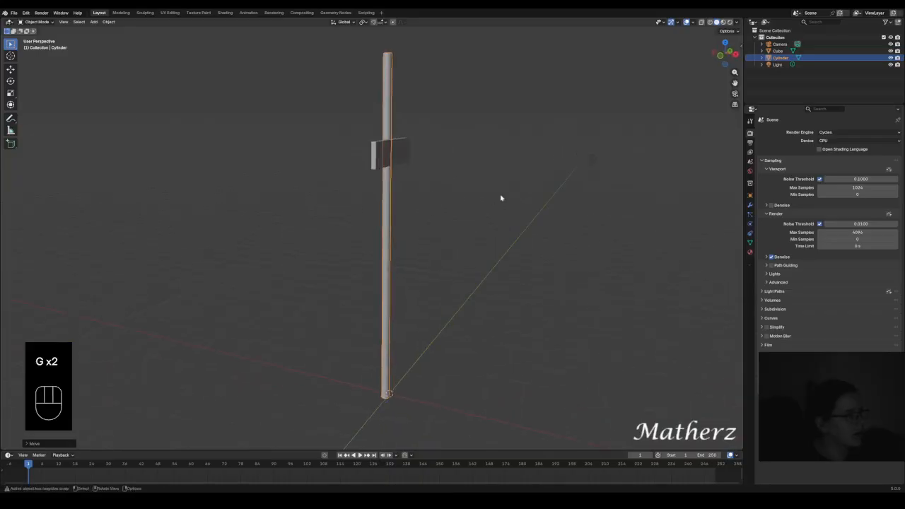
Add a second cylinder and move it up to the upper end of the pole
click(501, 198)
click(94, 22)
mouse_move(96, 30)
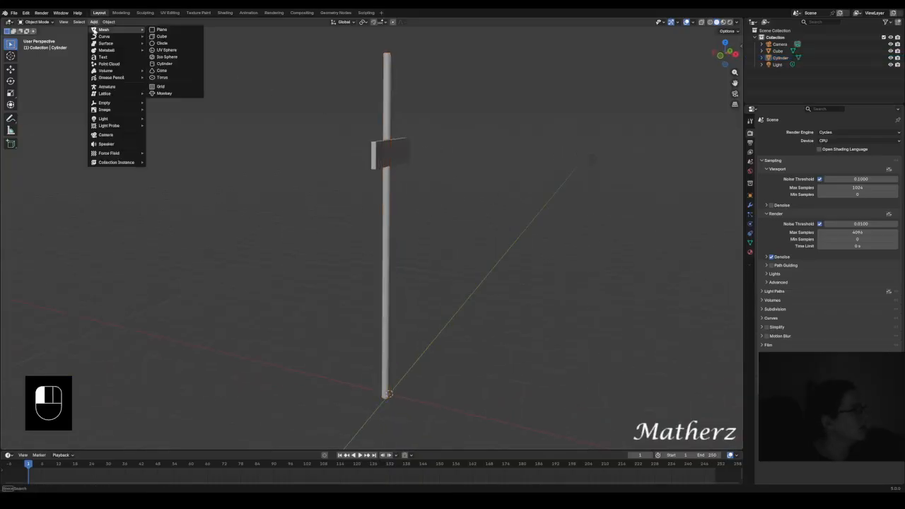
click(176, 65)
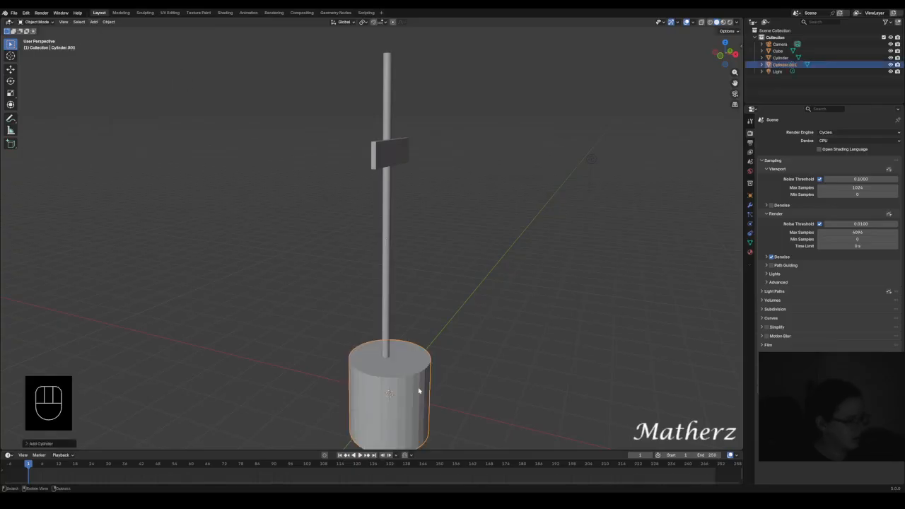
key(g)
click(459, 105)
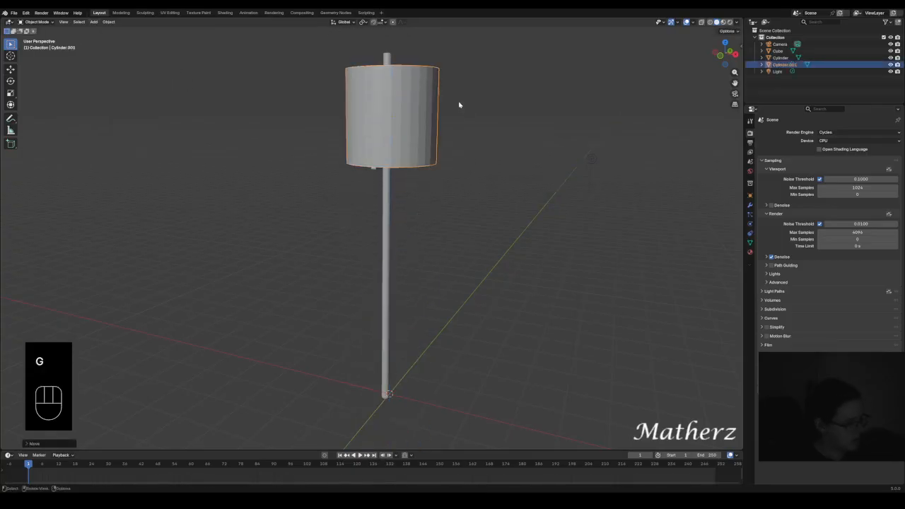
Rotate the new cylinder 90° about the Y axis so its flat ends face along X
key(r)
key(x)
key(y)
key(9)
key(0)
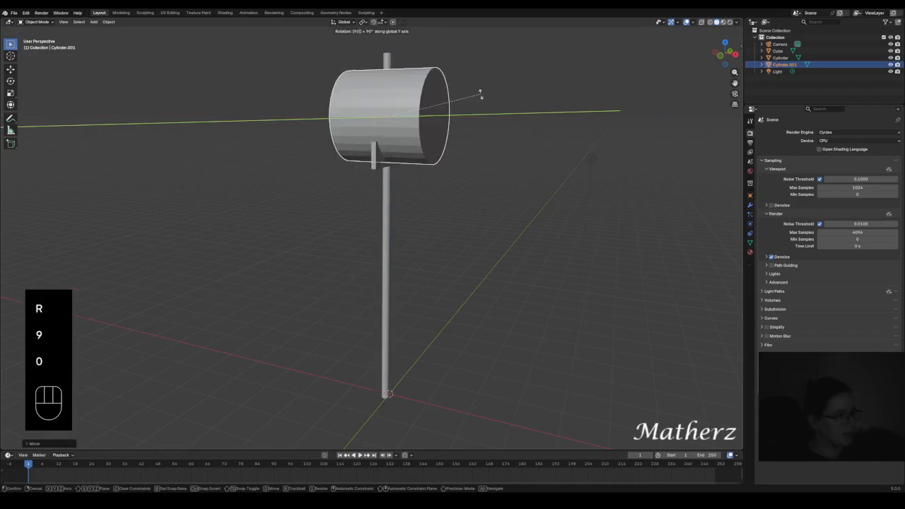
click(481, 94)
Flatten the rotated cylinder along X into a thin disc and shade it smooth
key(s)
key(x)
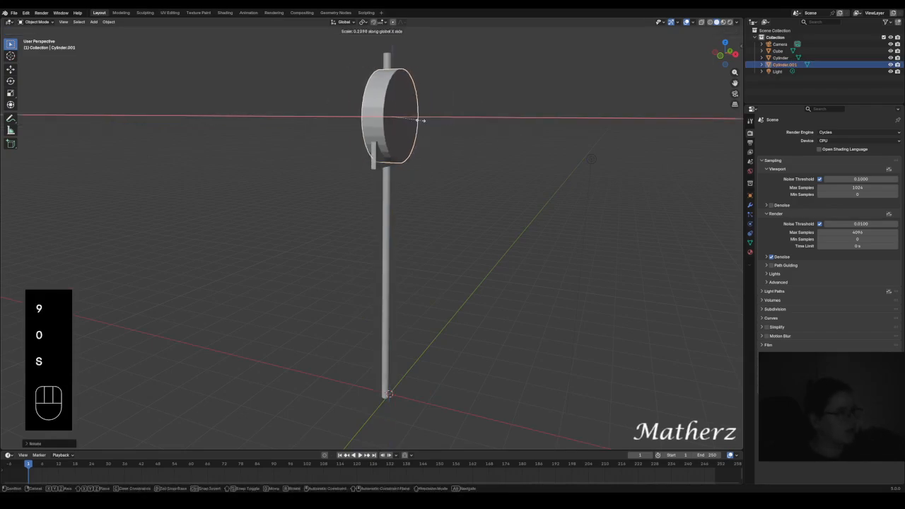
click(400, 117)
right_click(396, 112)
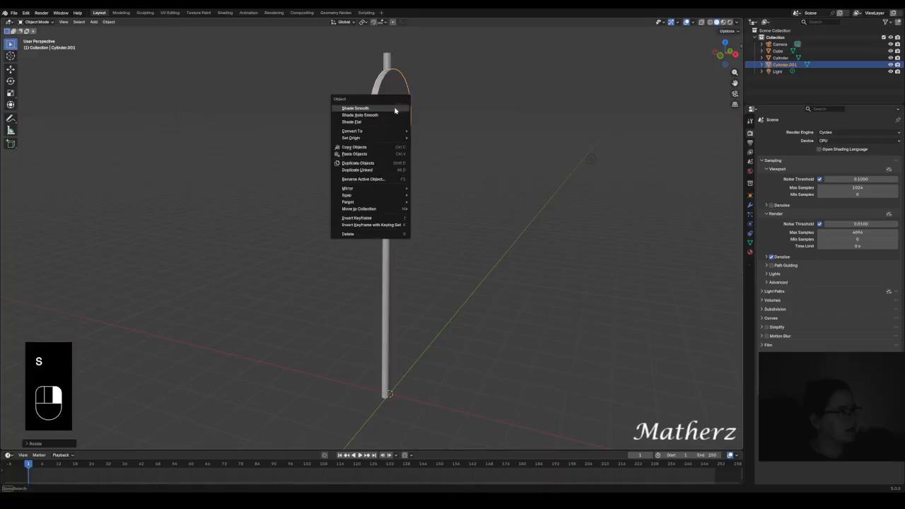
click(395, 108)
Move the disc up along Z until it sits just above the rectangular board and covers the pole's top
key(g)
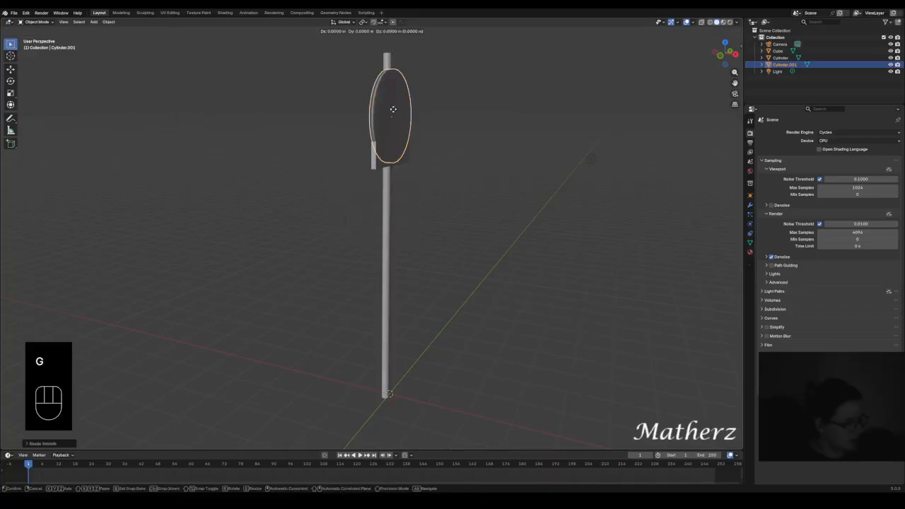
key(z)
click(445, 86)
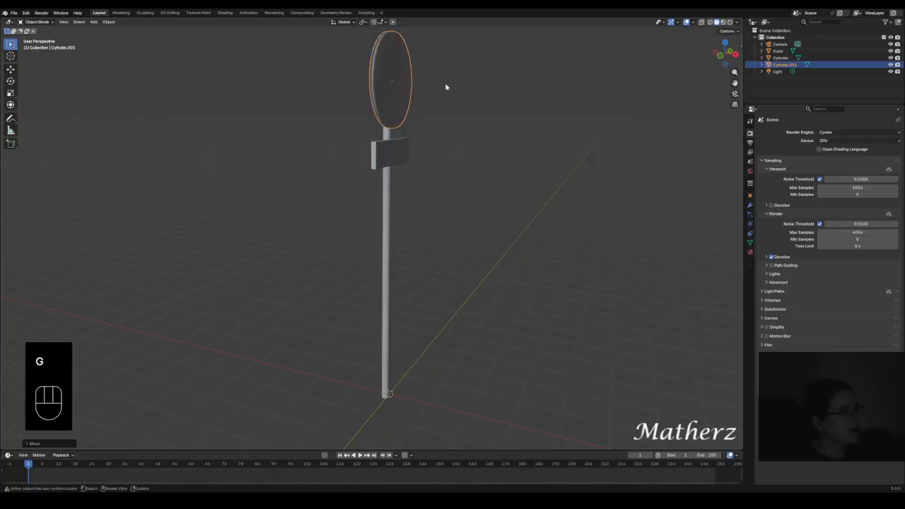
Enter Edit Mode on the round disc, clear the mesh selection and switch to face selection
middle_drag(542, 145, 403, 224)
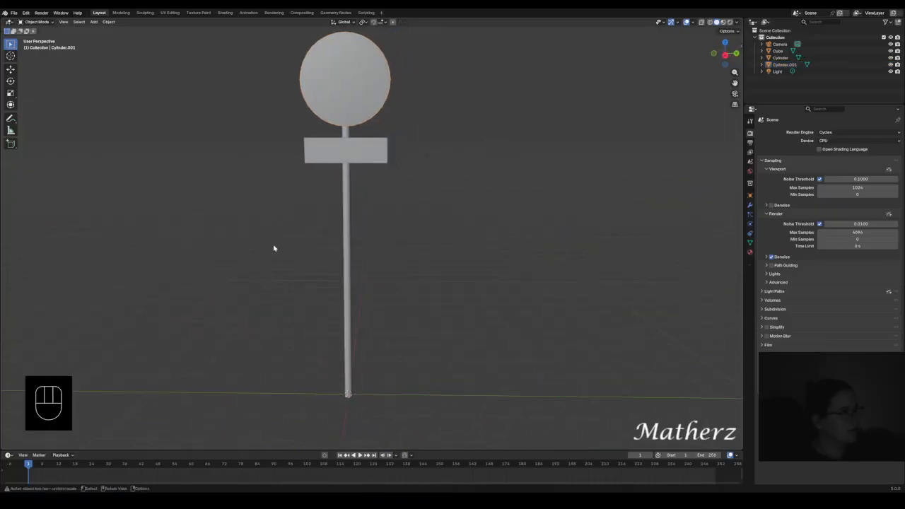
middle_drag(284, 183, 420, 110)
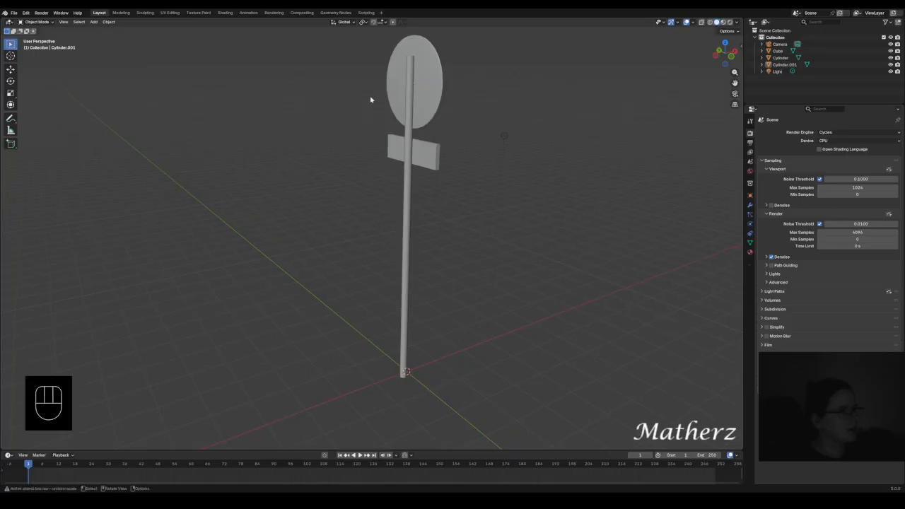
middle_drag(488, 79, 380, 118)
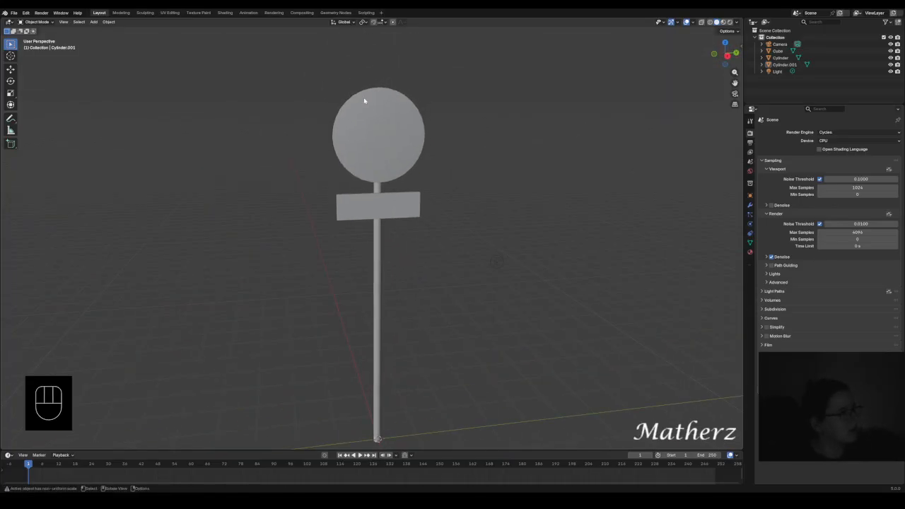
click(363, 97)
click(36, 22)
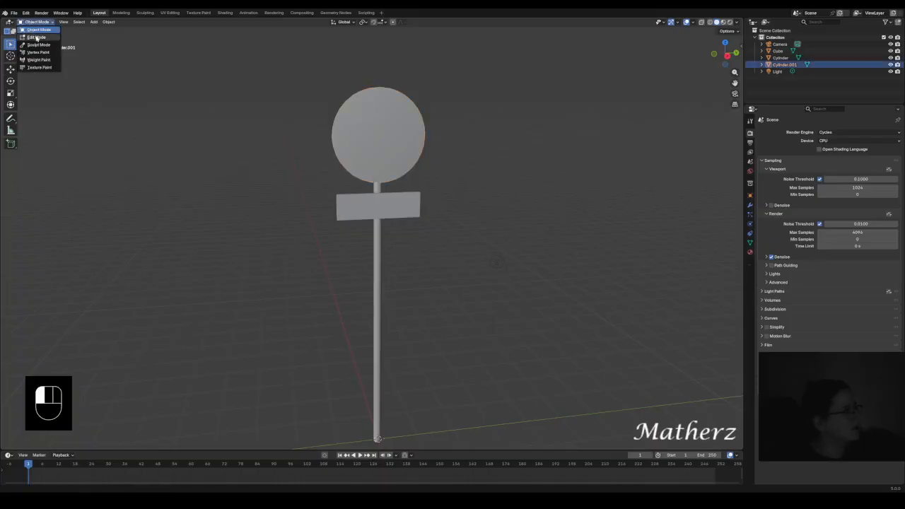
click(37, 38)
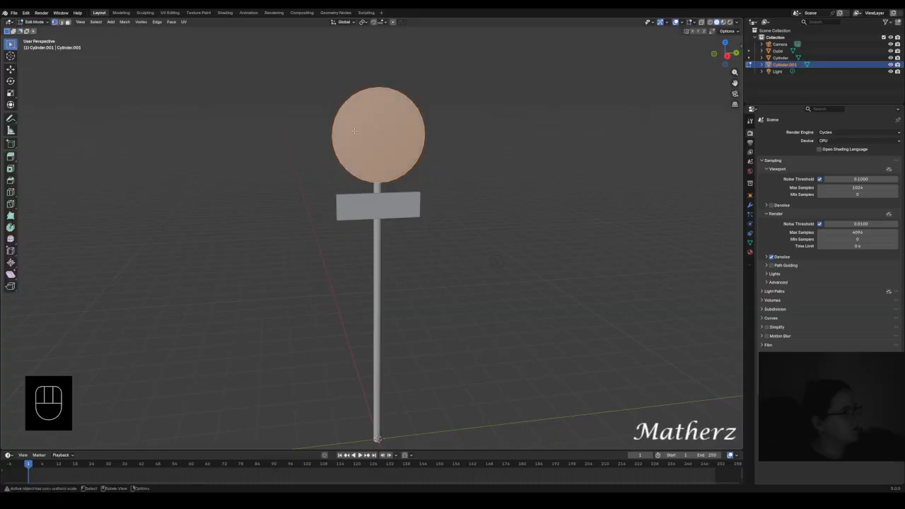
key(alt+a)
click(69, 22)
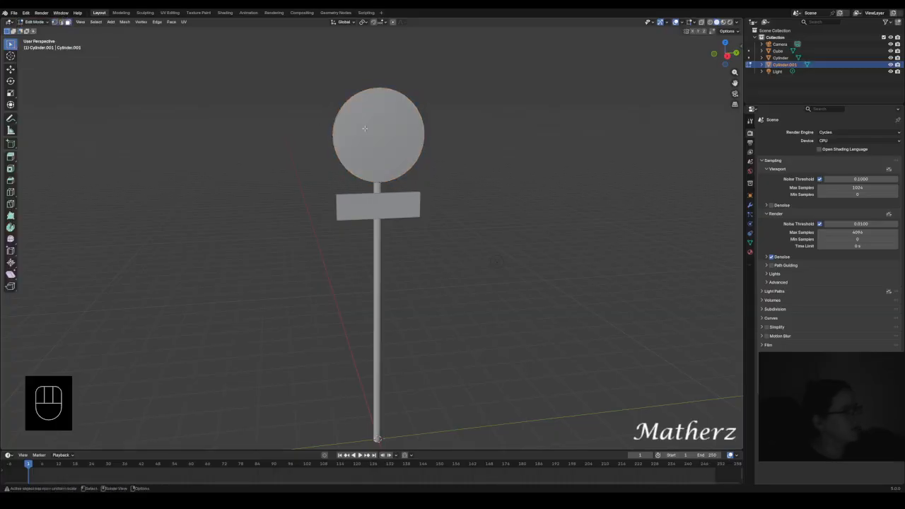
Extrude the disc's front face in place and scale it slightly inward to form a narrow outer ring
click(372, 130)
key(e)
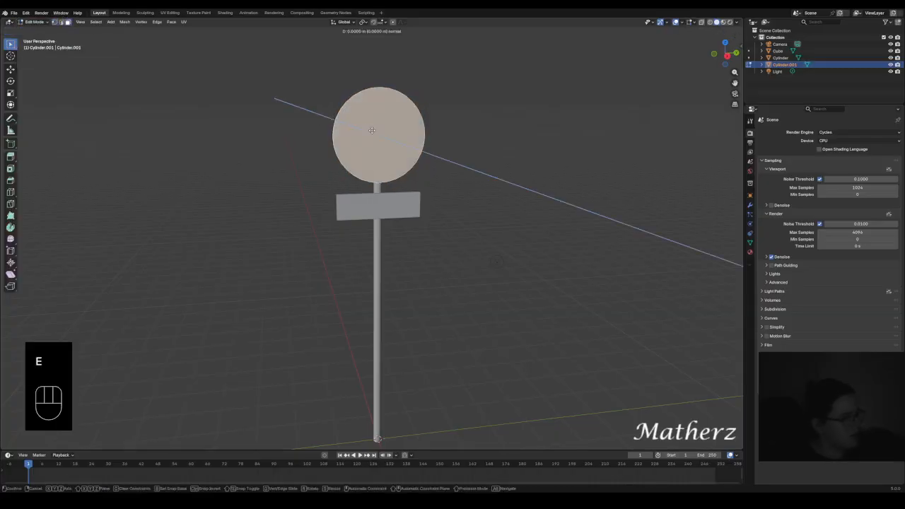
right_click(442, 146)
key(s)
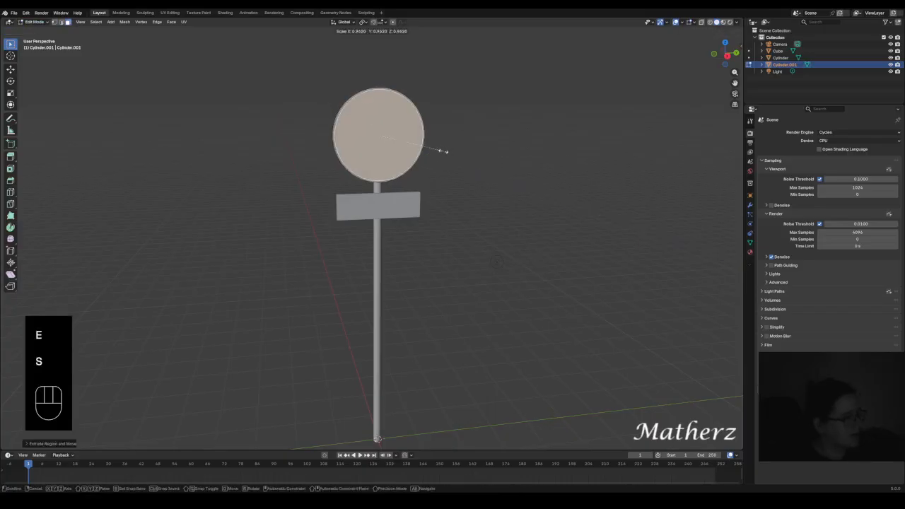
click(440, 150)
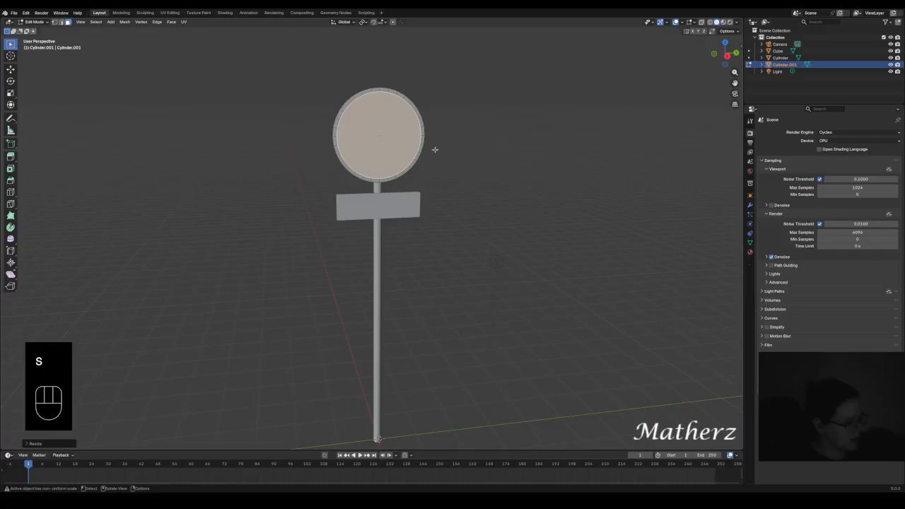
Extrude the disc's front face in place again and scale it slightly inward to form a second, inner ring
key(e)
right_click(435, 150)
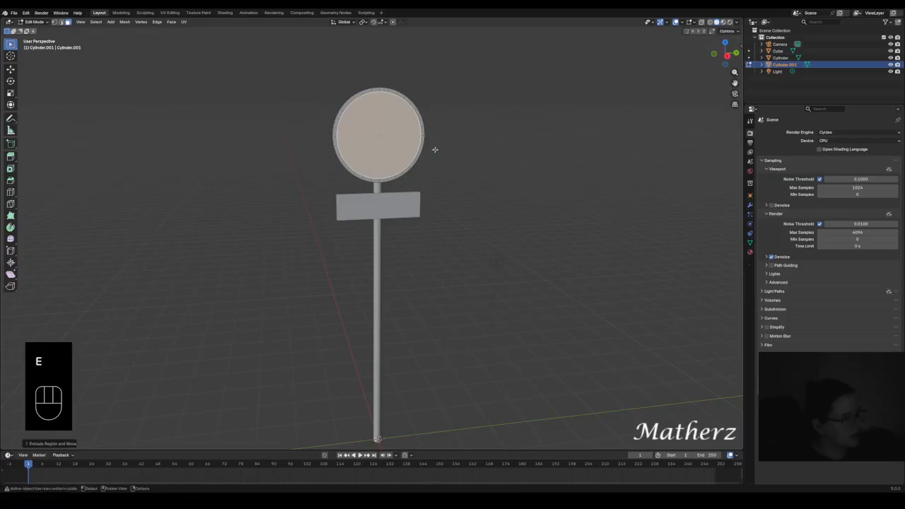
key(s)
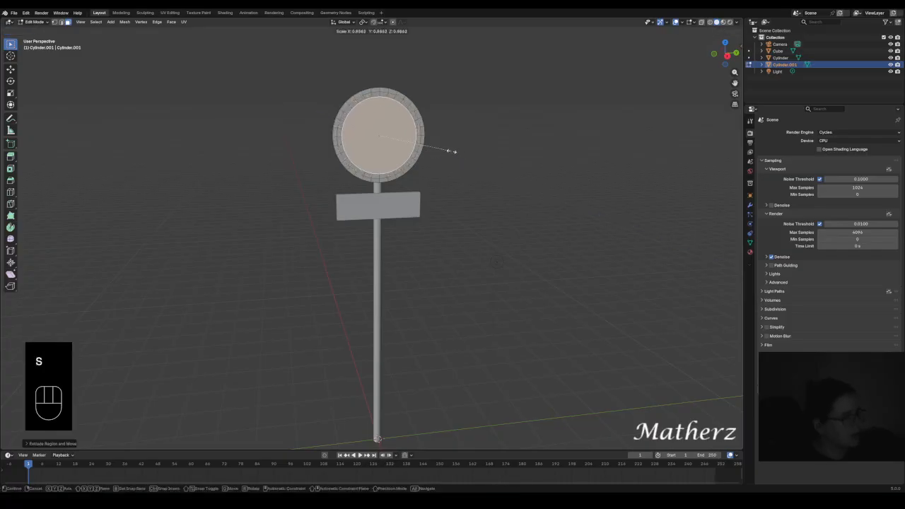
click(454, 153)
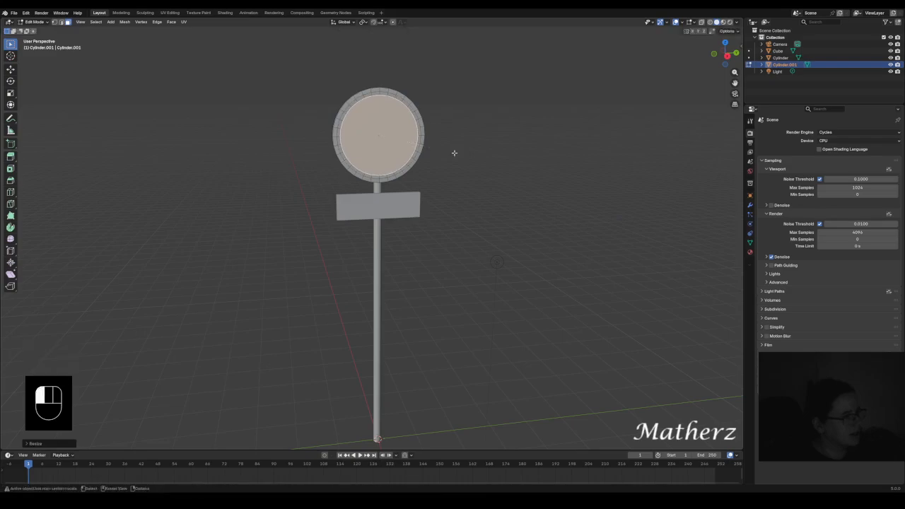
Select all faces of the disc's inner ring and create the disc's first material, named main
click(388, 95)
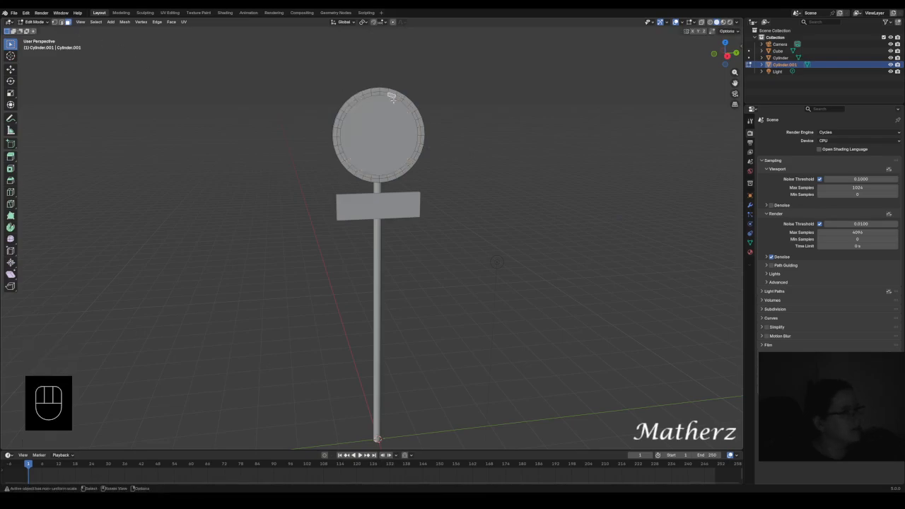
ctrl+shift+click(375, 177)
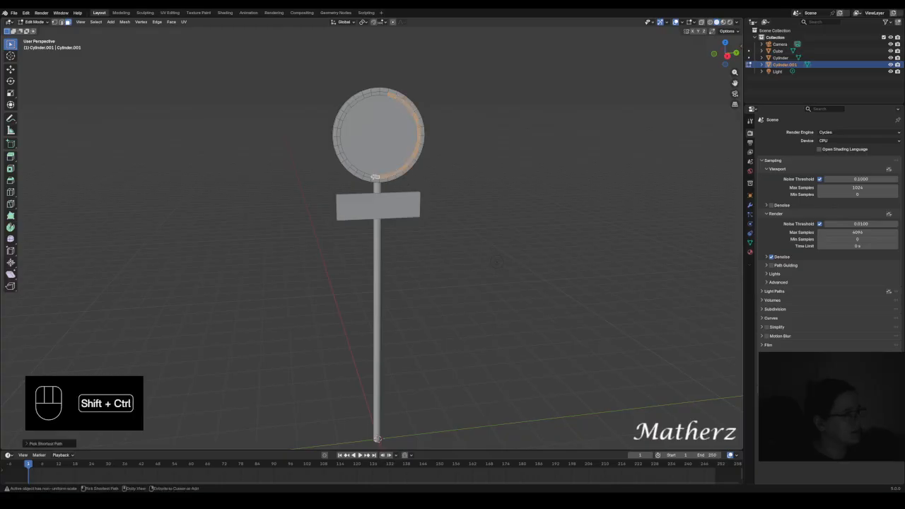
ctrl+shift+click(353, 104)
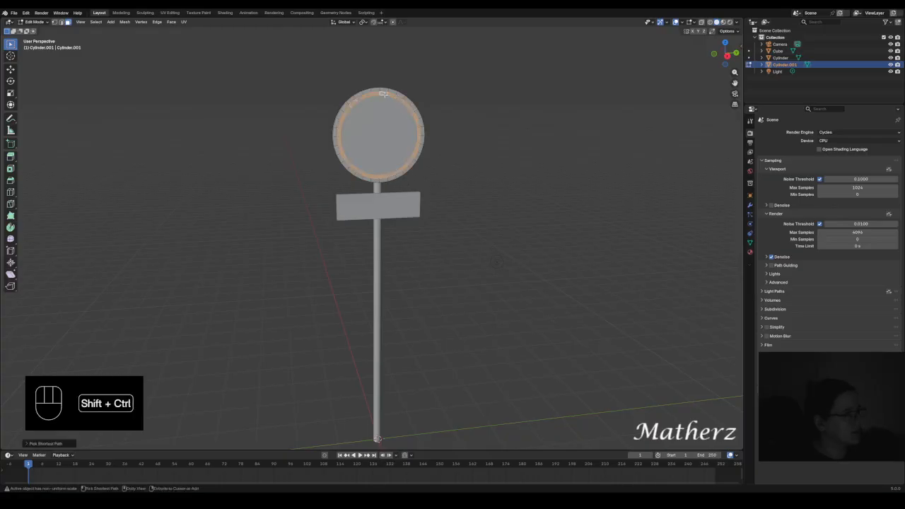
click(752, 254)
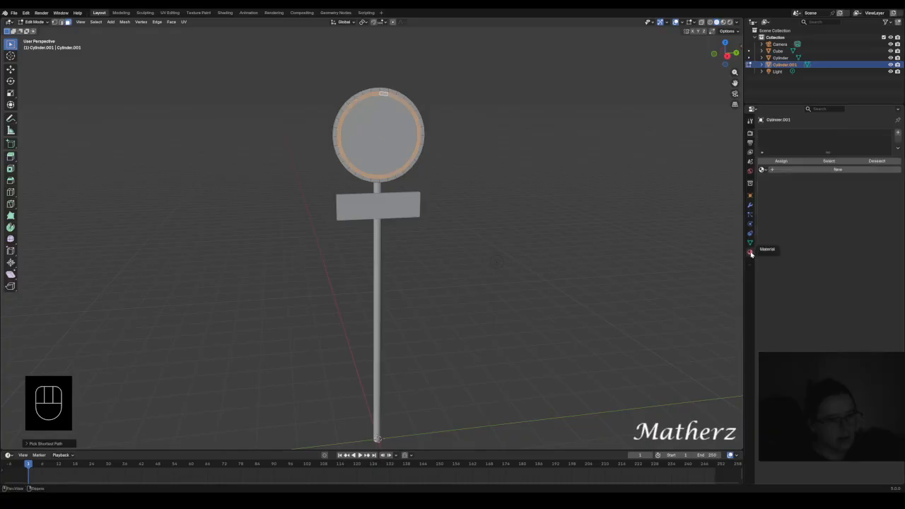
click(827, 170)
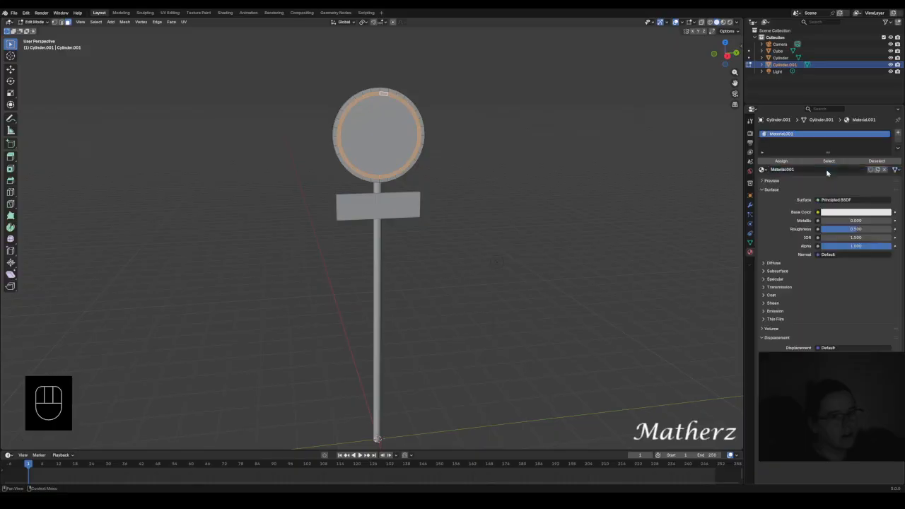
double_click(782, 133)
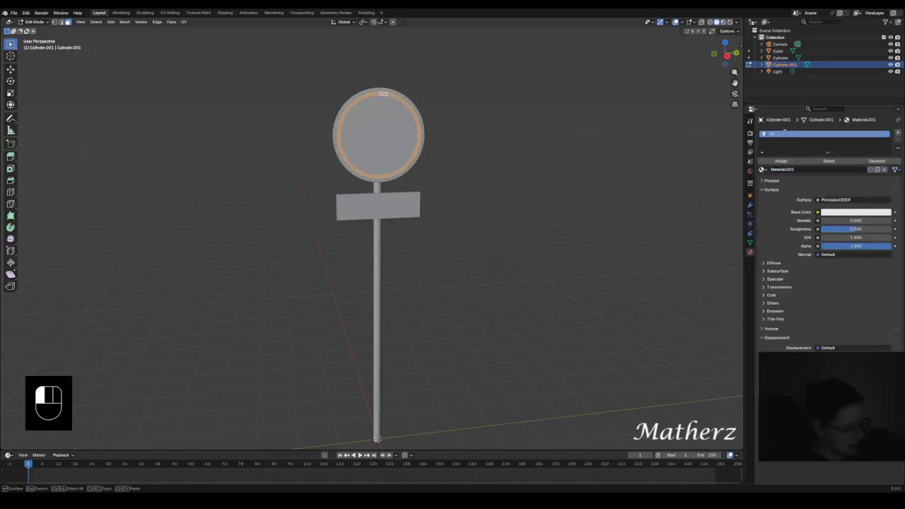
text(main)
key(Return)
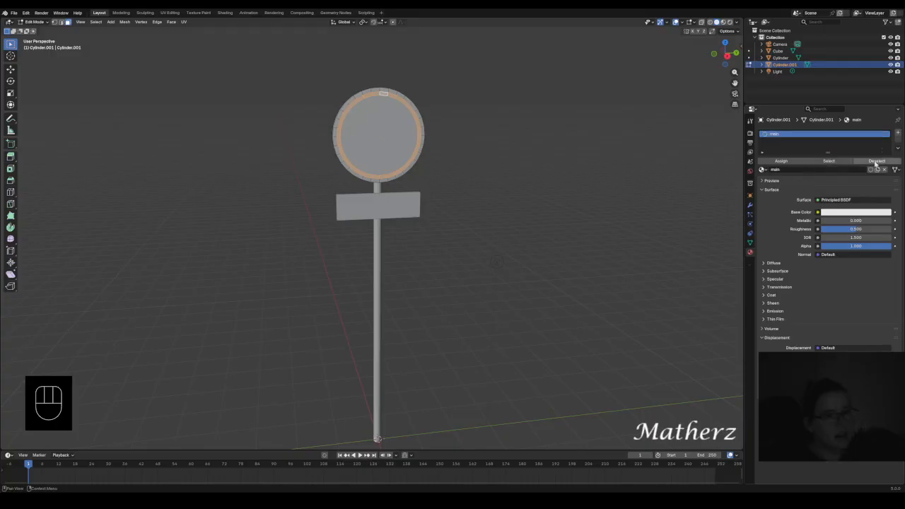
Assign a second material with a bright red base color to the selected ring, preview the materials and return to Object Mode
click(898, 133)
click(832, 180)
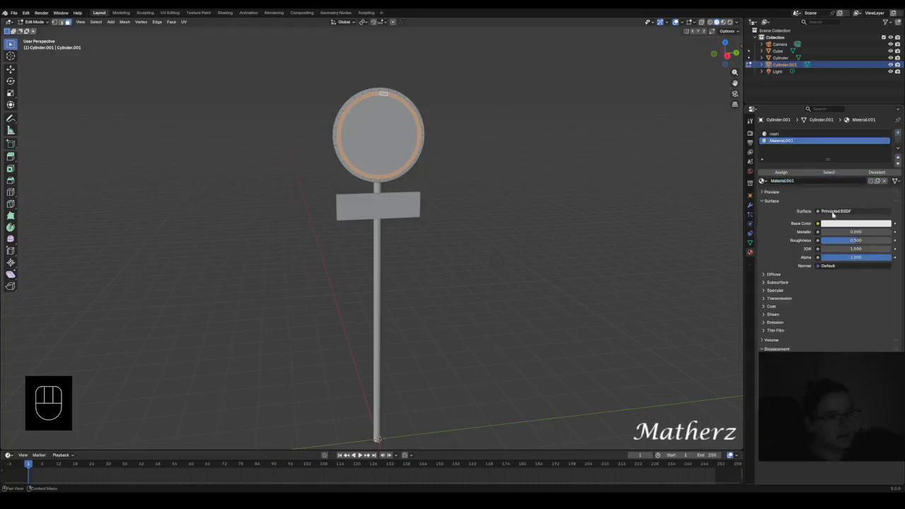
click(844, 223)
click(854, 161)
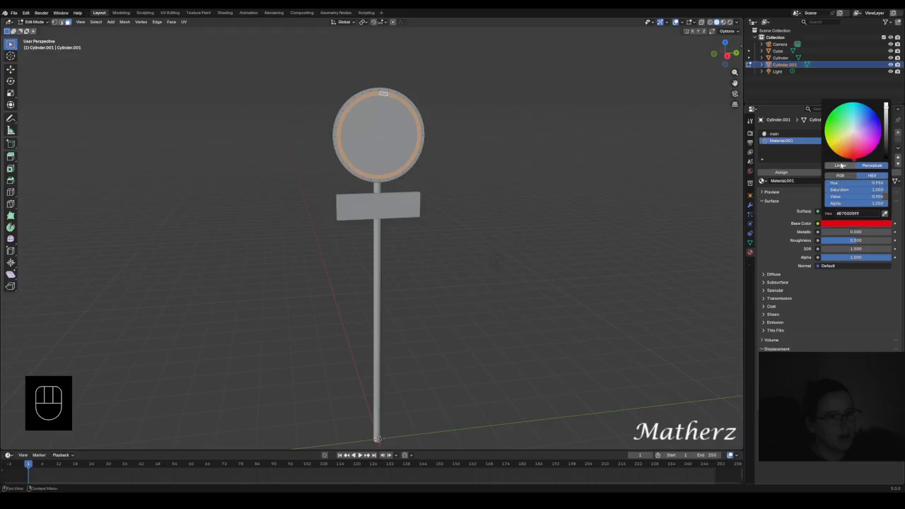
click(782, 172)
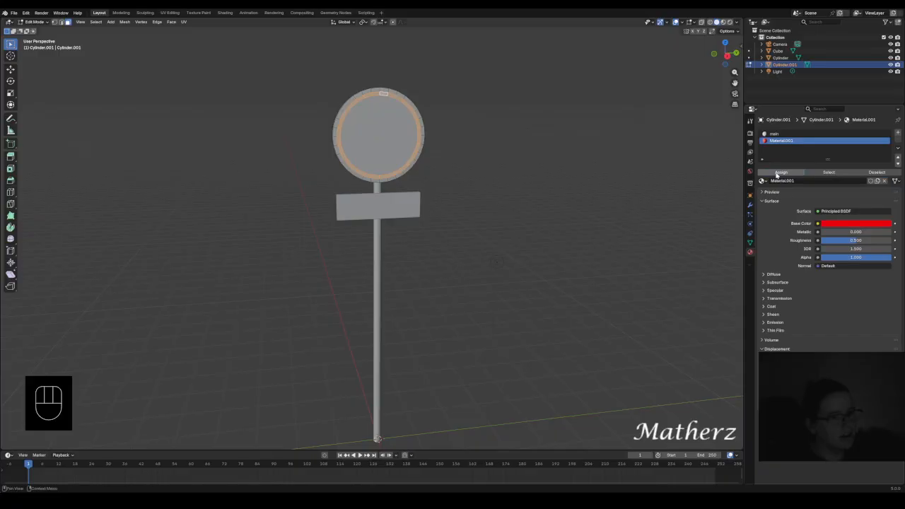
click(722, 22)
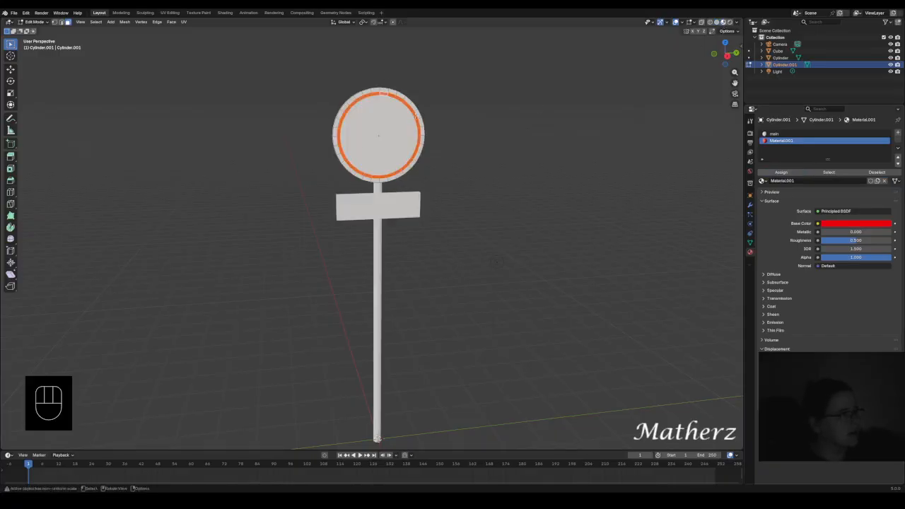
click(33, 21)
click(35, 28)
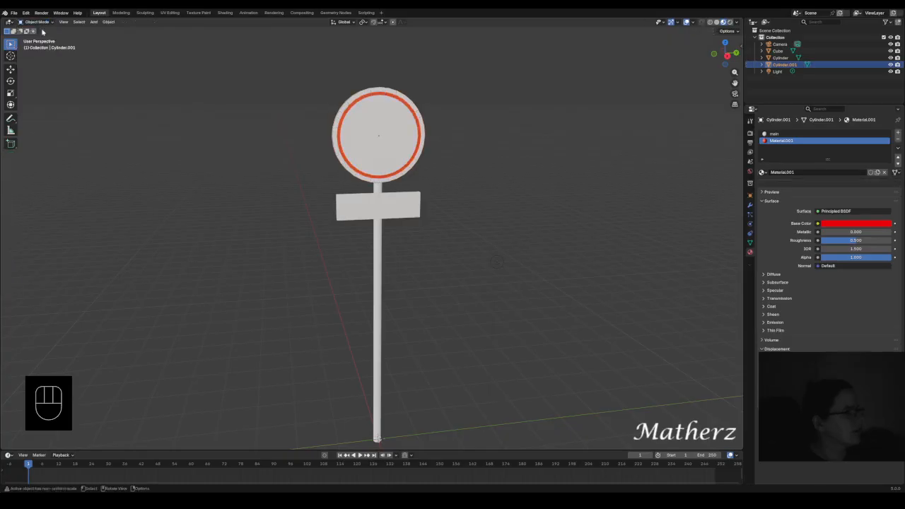
In Edit Mode on the rectangular board, extrude the front face in place and scale it inward with a single-axis correction to form a border
click(349, 203)
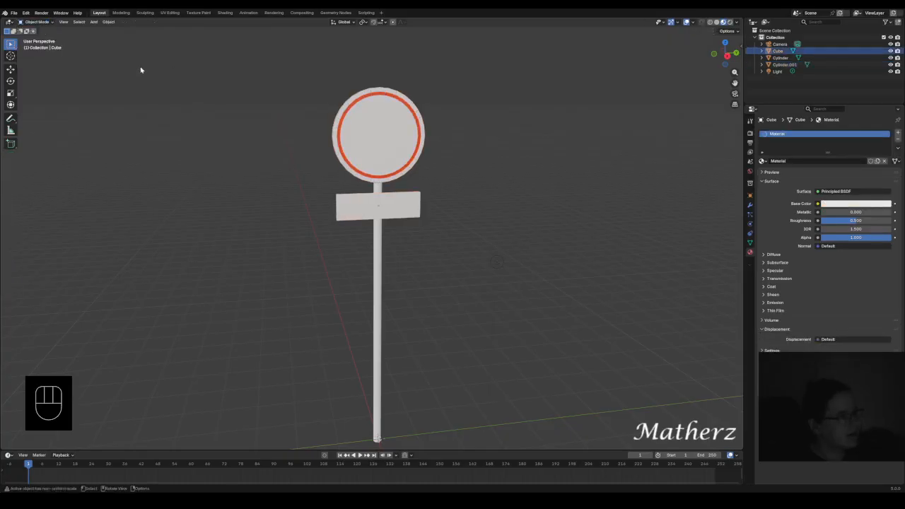
click(33, 22)
click(35, 38)
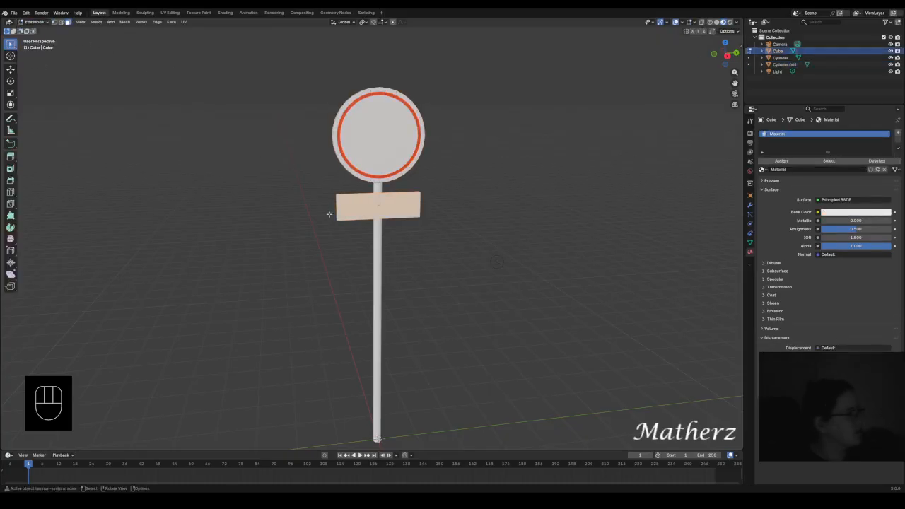
click(392, 209)
key(e)
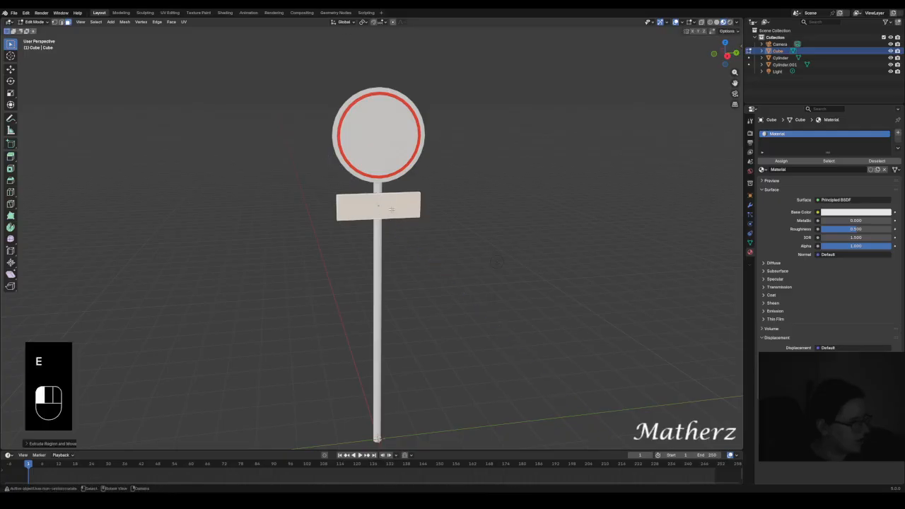
key(s)
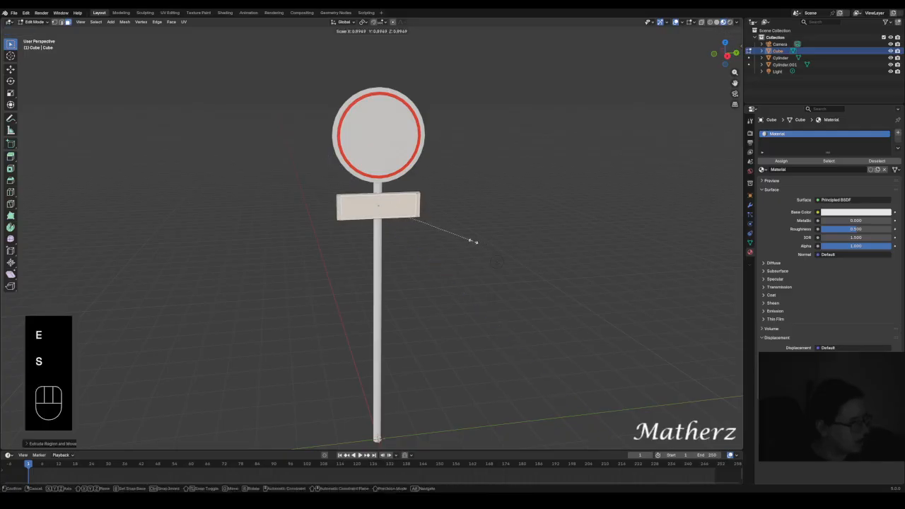
key(s)
middle_click(467, 238)
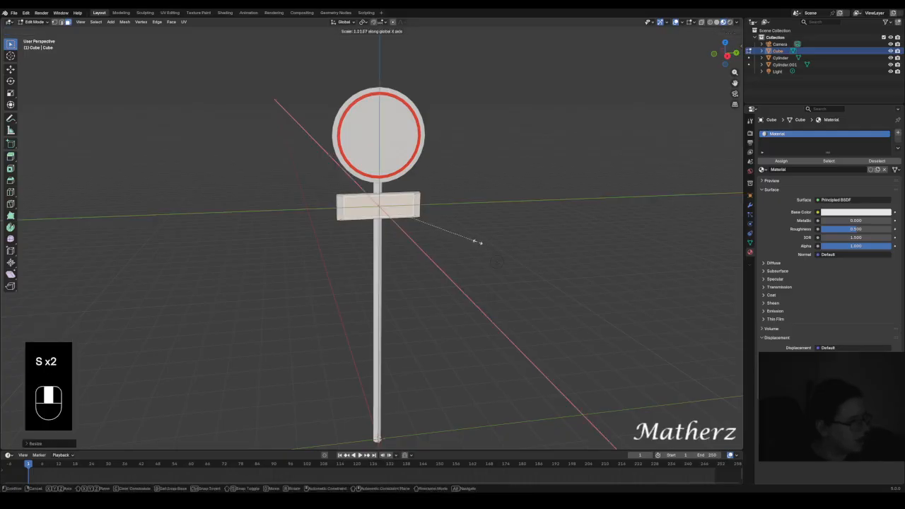
click(478, 240)
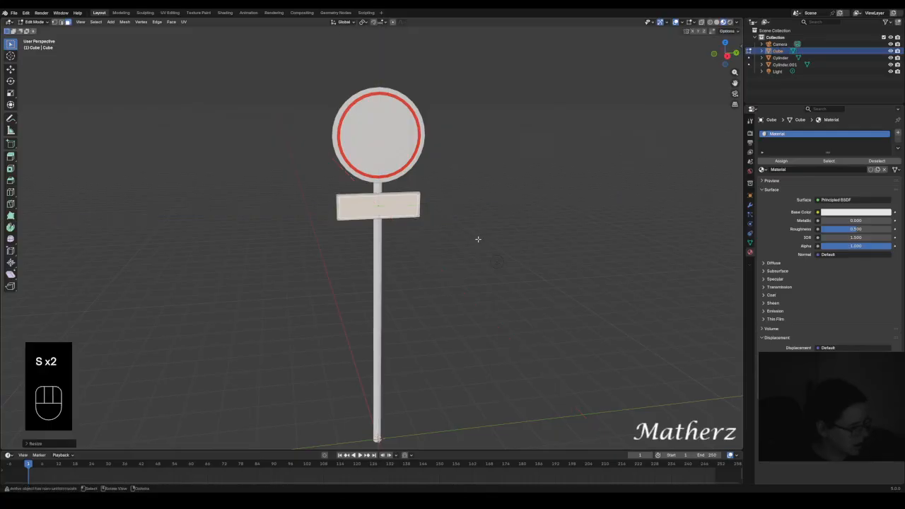
Extrude the board's front face in place again, scale it inward and adjust it along Y to form an inner frame
key(e)
click(478, 239)
key(s)
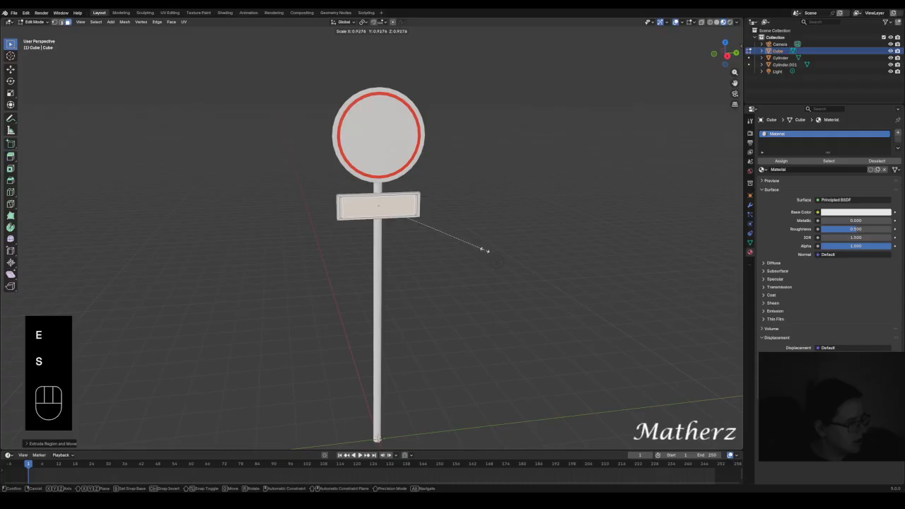
key(s)
middle_click(483, 247)
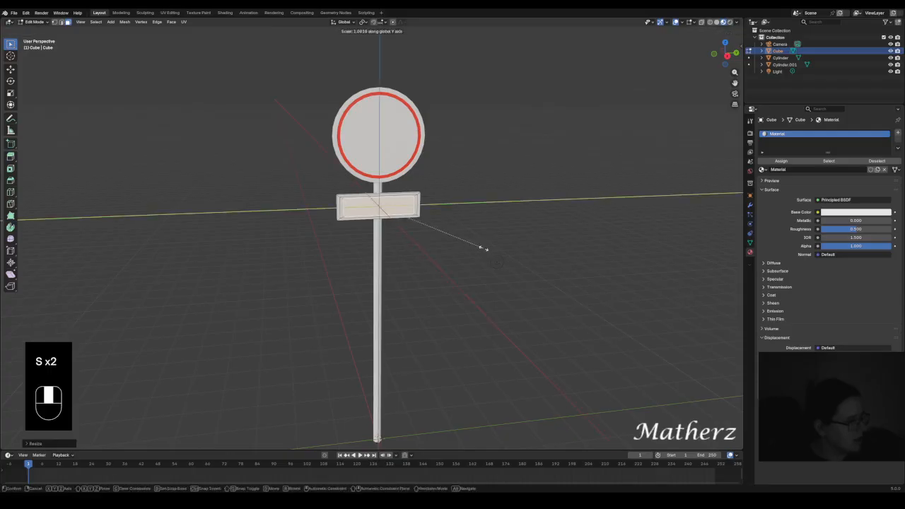
click(487, 250)
Select the four faces of the board's inner frame and assign them a new material with a black base color
scroll(453, 234, up, 6)
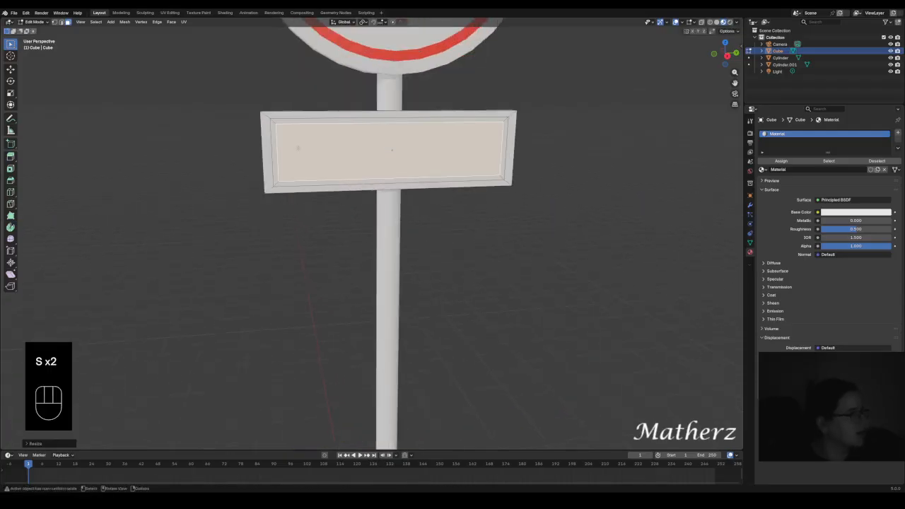
click(271, 124)
shift+click(465, 124)
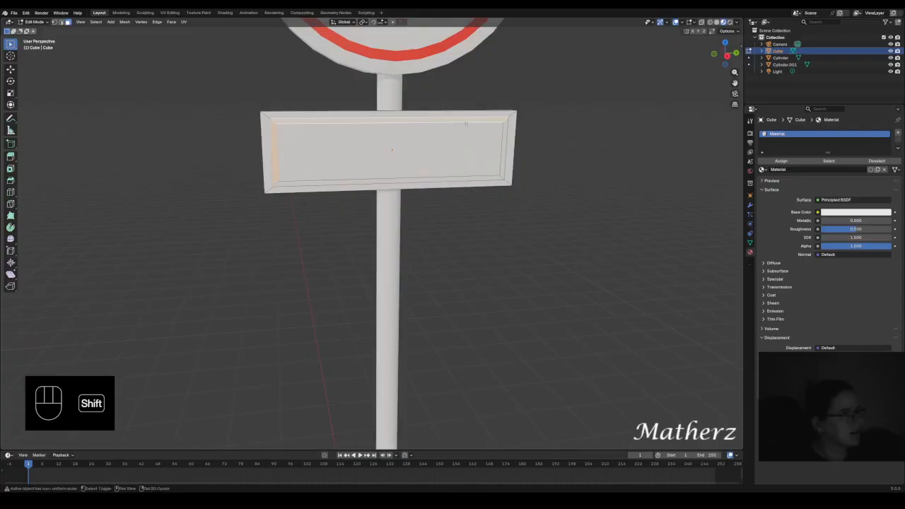
shift+click(503, 150)
shift+click(488, 178)
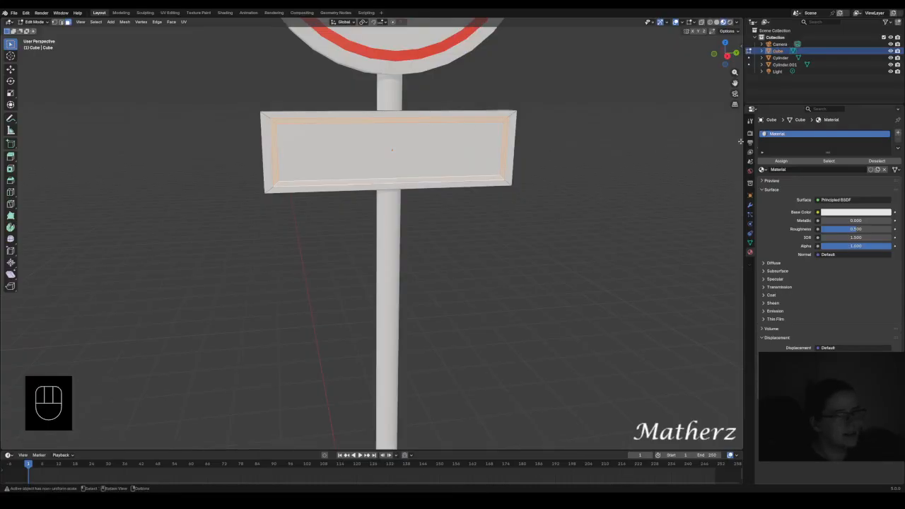
click(898, 133)
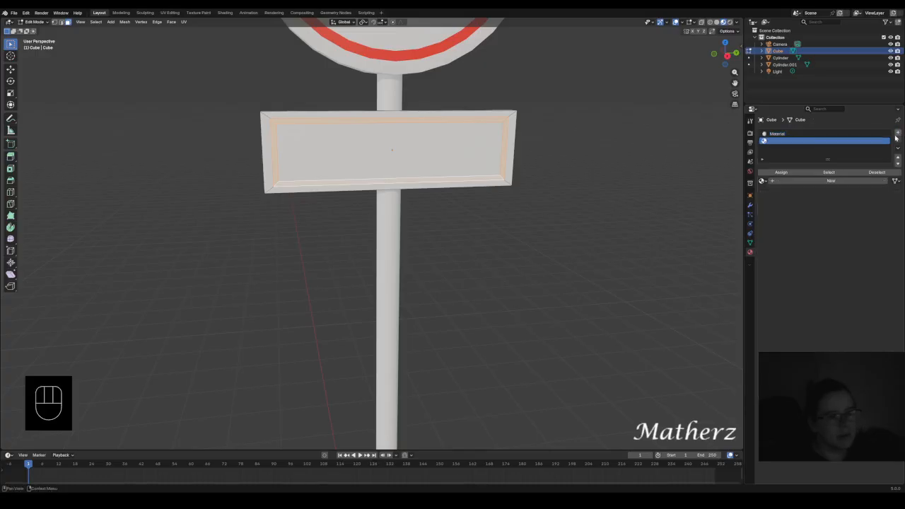
click(827, 181)
click(834, 224)
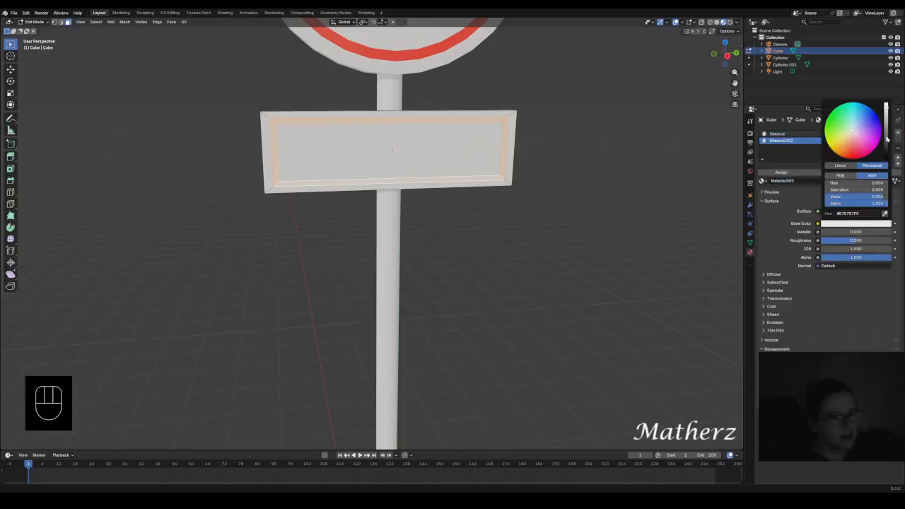
drag(887, 140, 887, 162)
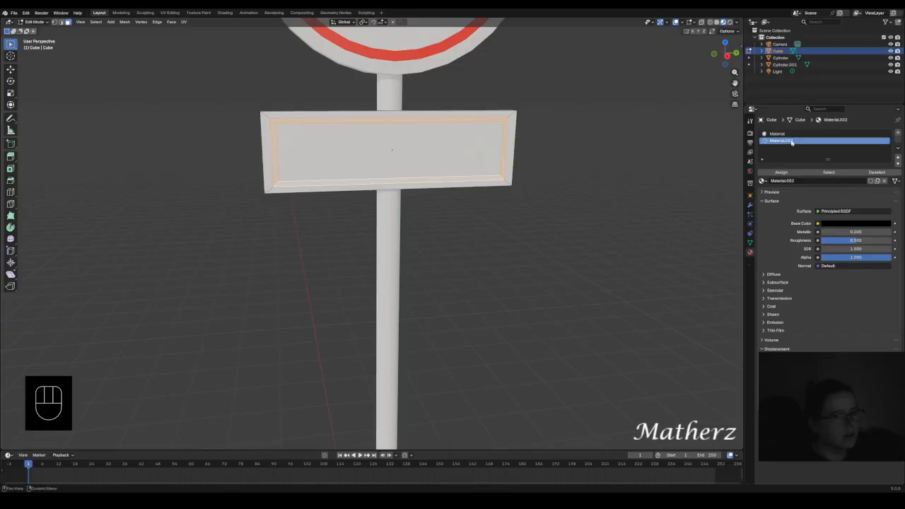
click(781, 172)
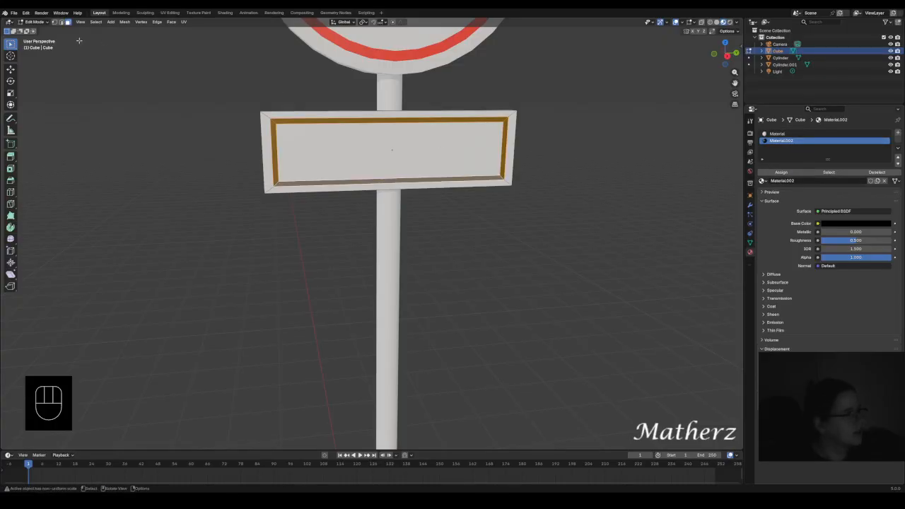
Return to Object Mode and apply Shade Smooth to the rectangular board and the round disc
click(33, 22)
click(36, 27)
right_click(349, 125)
click(348, 126)
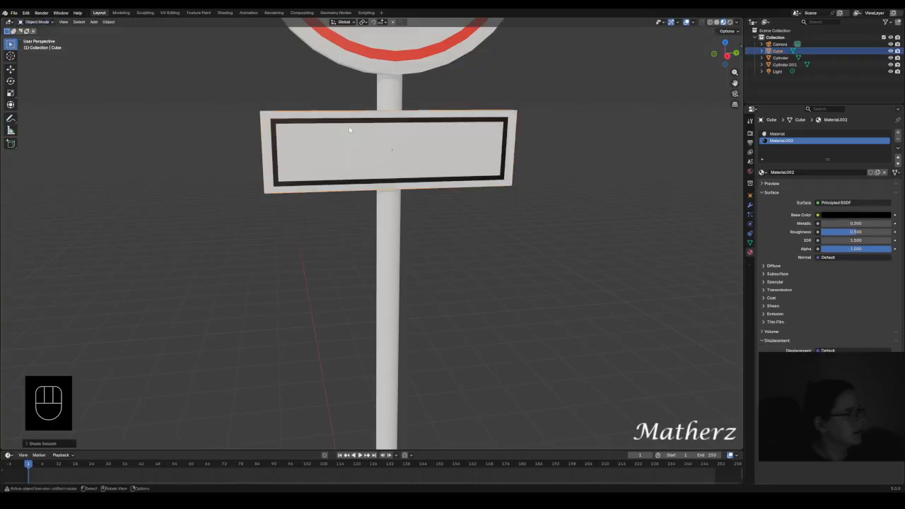
click(405, 65)
right_click(405, 65)
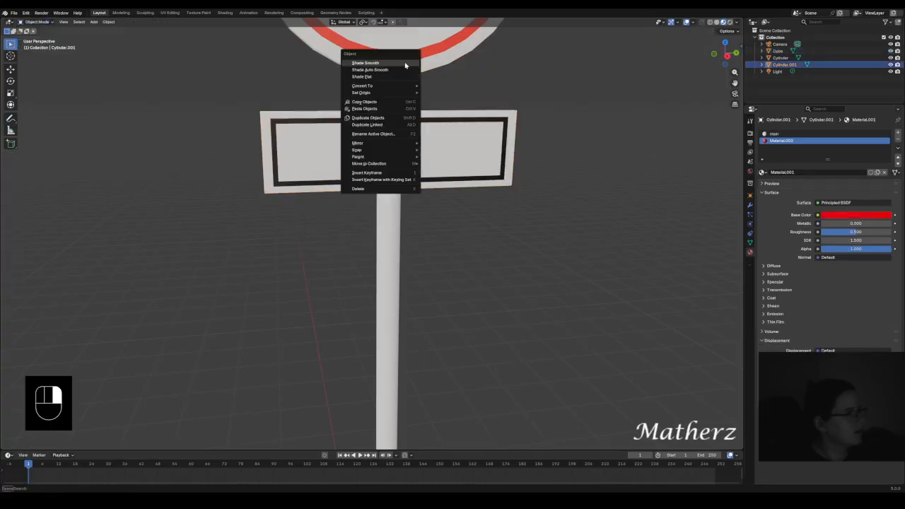
click(405, 65)
Give the pole a new material with a medium gray base color, hex 757575
click(395, 94)
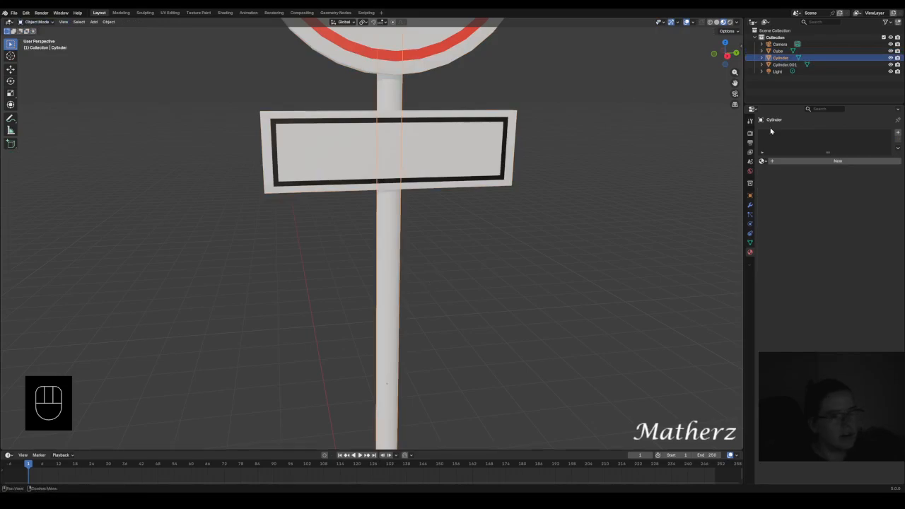
click(823, 163)
click(861, 206)
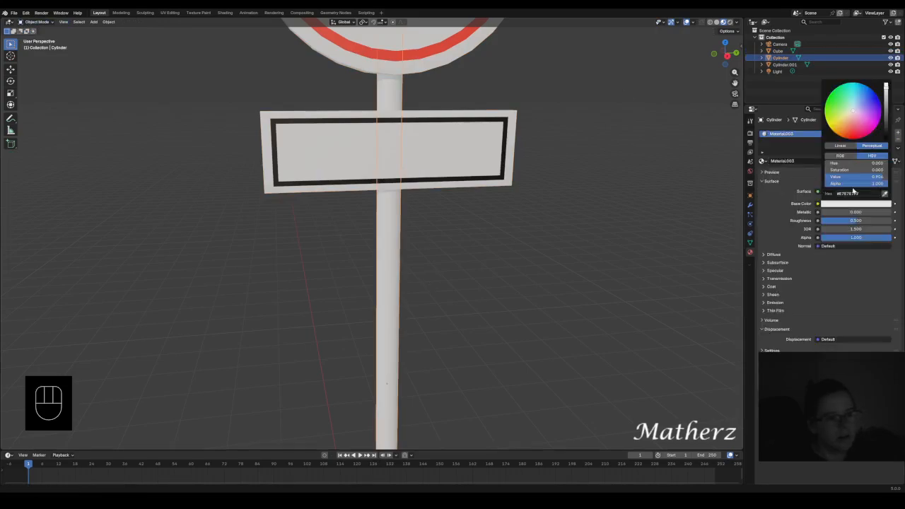
drag(883, 107, 869, 137)
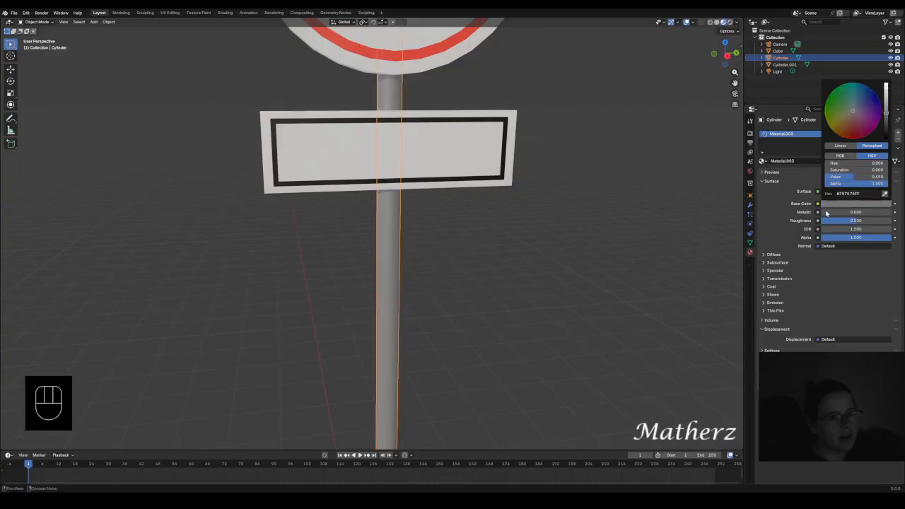
Set the Metallic value of the pole's gray material to about 0.75
drag(836, 215, 874, 214)
scroll(473, 210, down, 6)
middle_drag(410, 222, 438, 233)
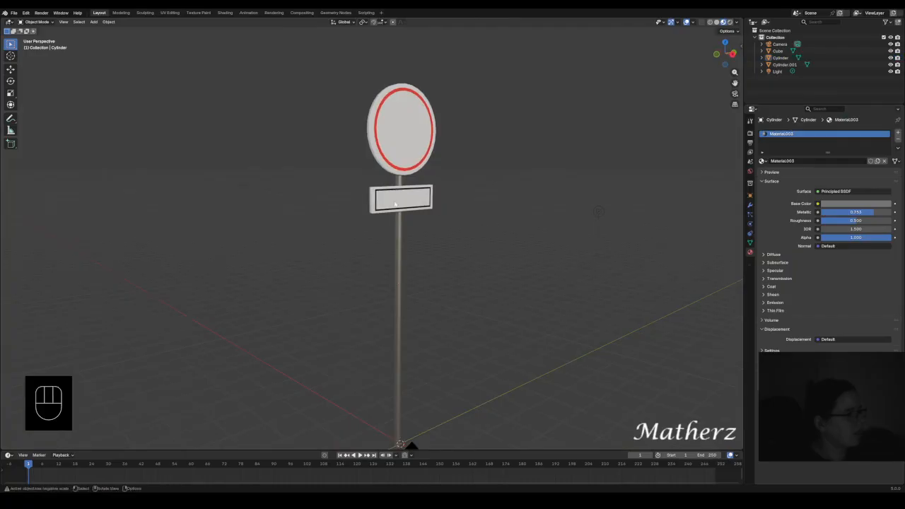
Add a plane at the pole's base and scale it up into a large ground surface
click(94, 22)
click(170, 31)
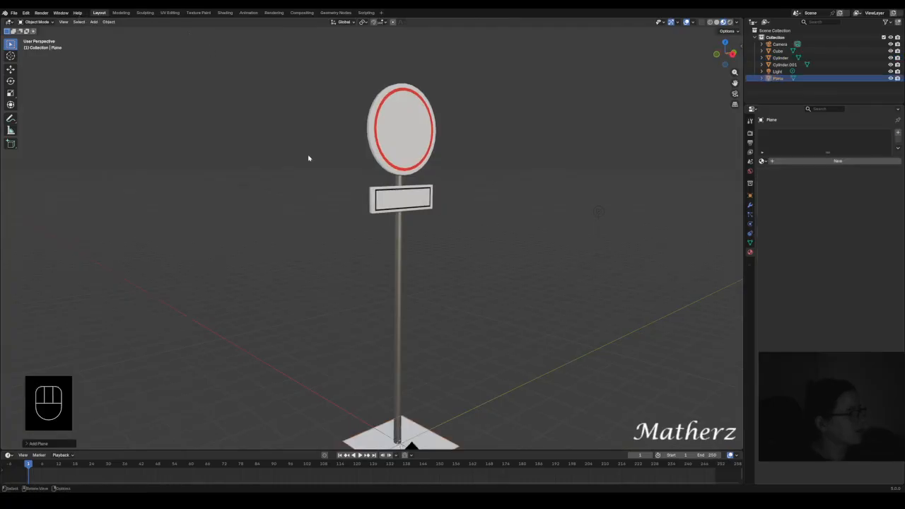
scroll(426, 372, down, 4)
key(s)
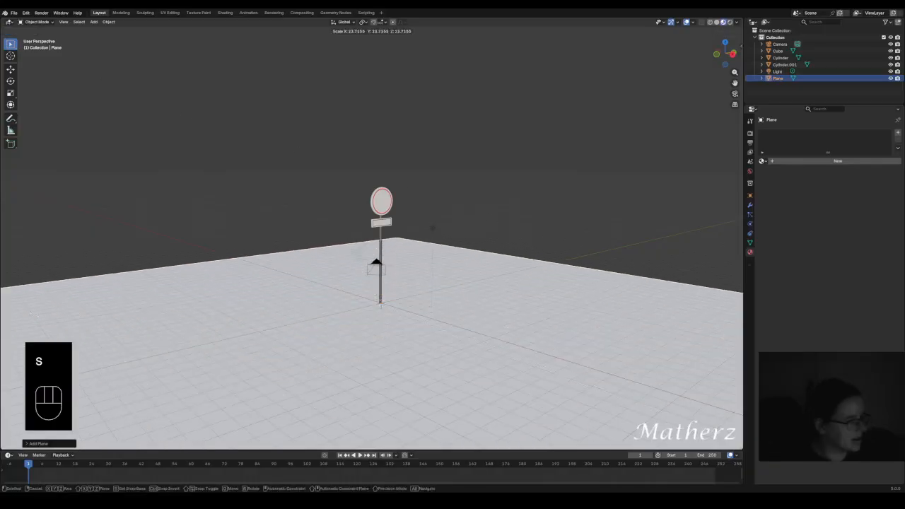
click(38, 307)
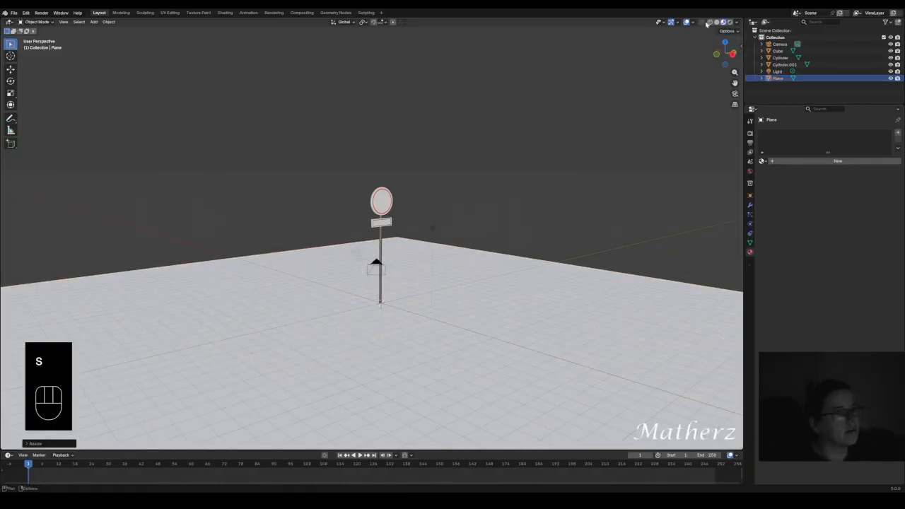
Switch the viewport to rendered shading and select the point light beside the signpost
click(727, 22)
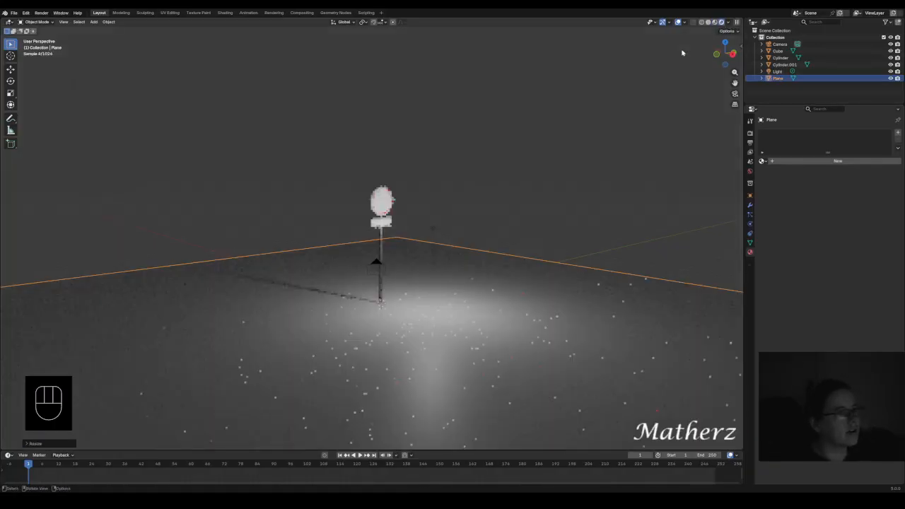
click(433, 229)
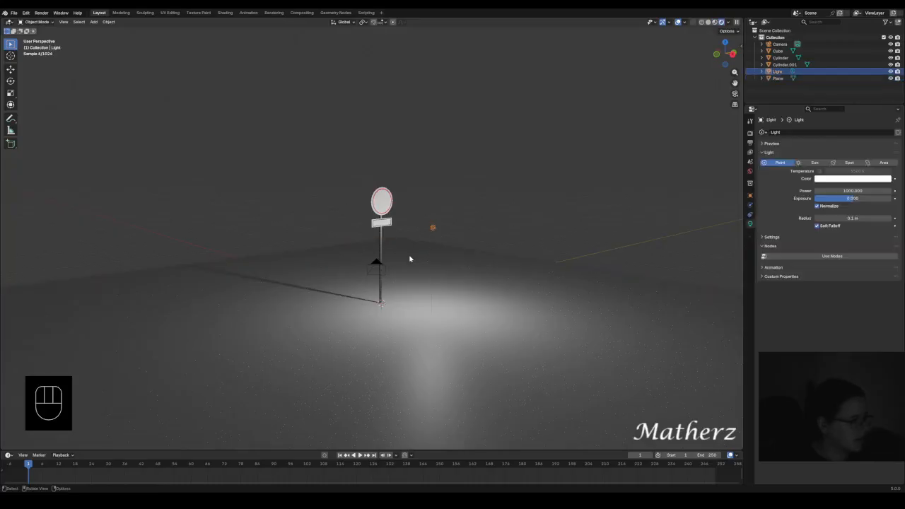
scroll(409, 259, up, 1)
scroll(404, 263, up, 3)
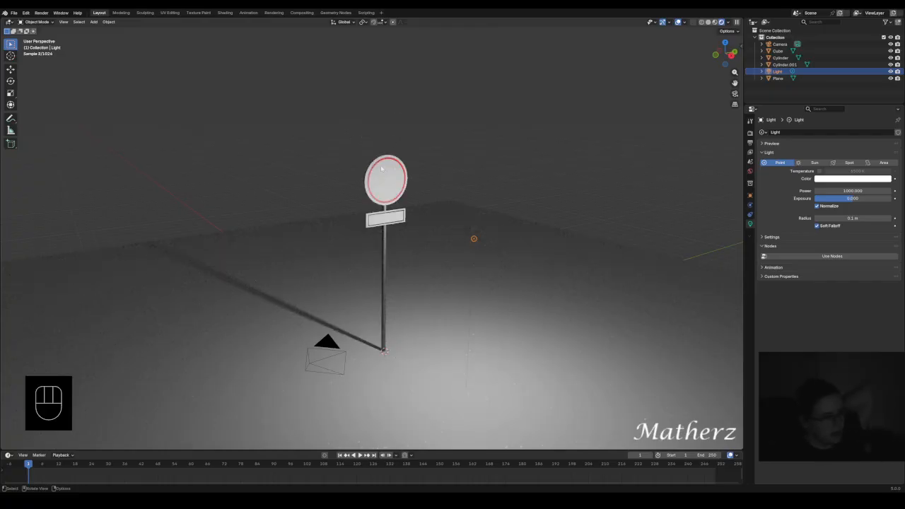
Start adding a new object to the scene
click(93, 22)
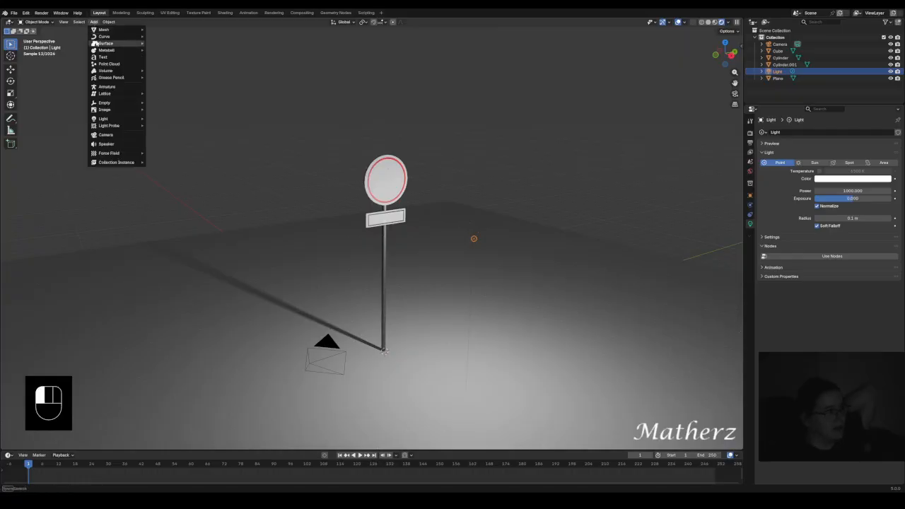